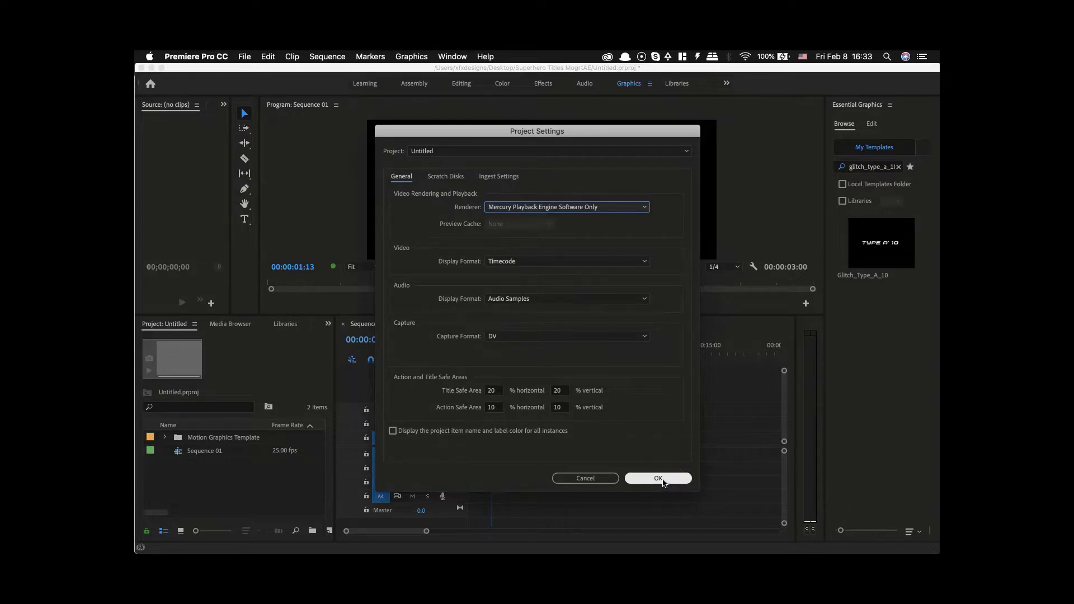
- Confirm the Mercury Playback Engine Software Only renderer and set the program monitor's paused resolution to 1/4
{"action": "left_click", "coordinate": [660, 479]}
{"action": "left_click", "coordinate": [756, 269]}
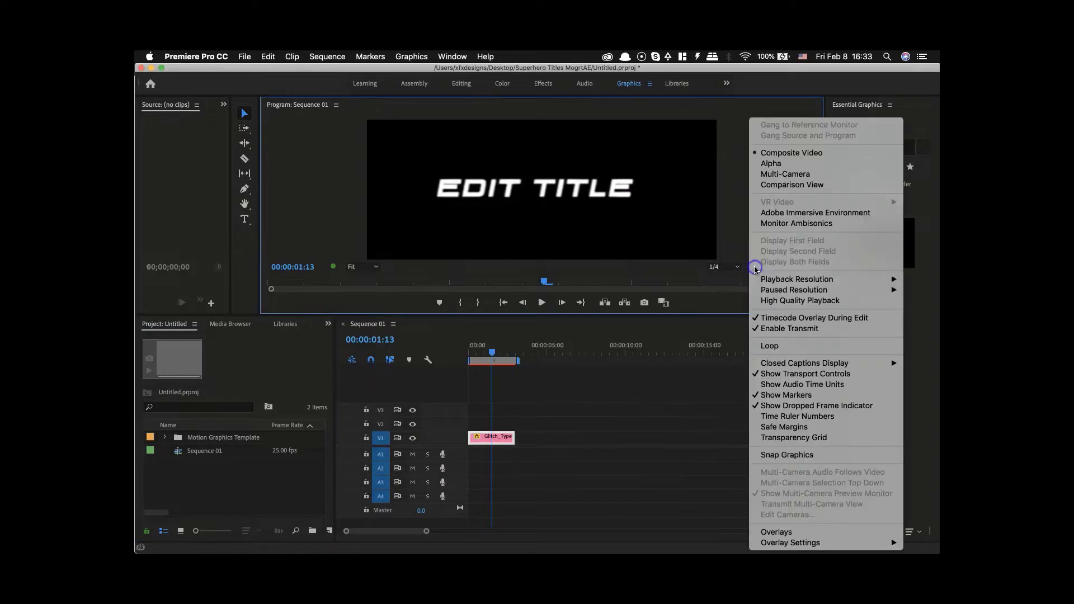
{"action": "mouse_move", "coordinate": [793, 283]}
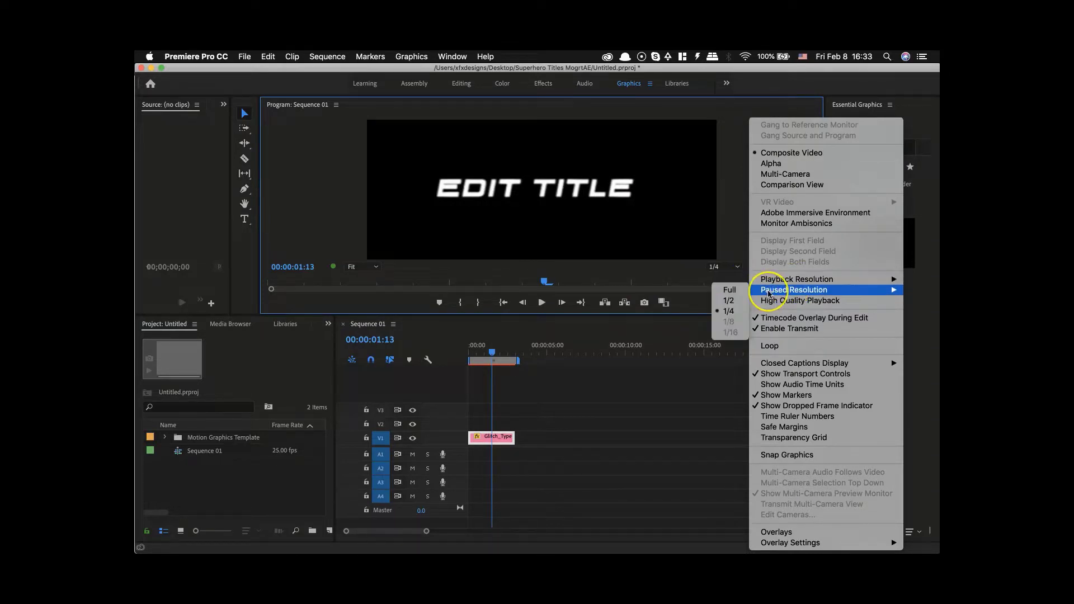
{"action": "left_click", "coordinate": [743, 315]}
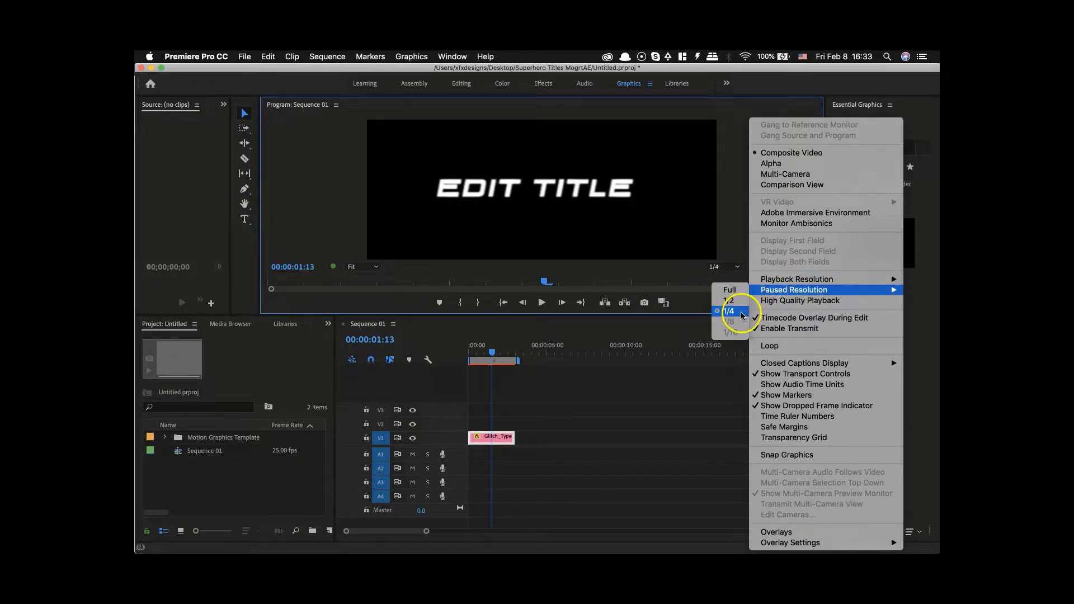
{"action": "left_click", "coordinate": [597, 397]}
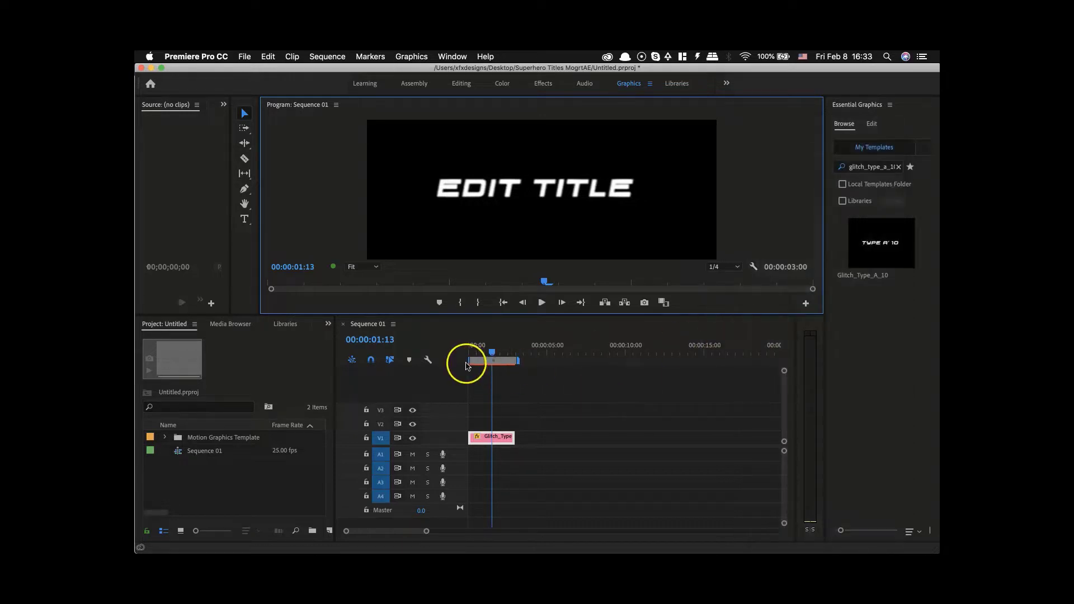
- Play back the title clip in Sequence 01 from the start
{"action": "mouse_move", "coordinate": [465, 358]}
{"action": "left_mouse_down"}
{"action": "mouse_move", "coordinate": [481, 356]}
{"action": "mouse_move", "coordinate": [464, 359]}
{"action": "left_mouse_up"}
{"action": "key", "text": "space"}
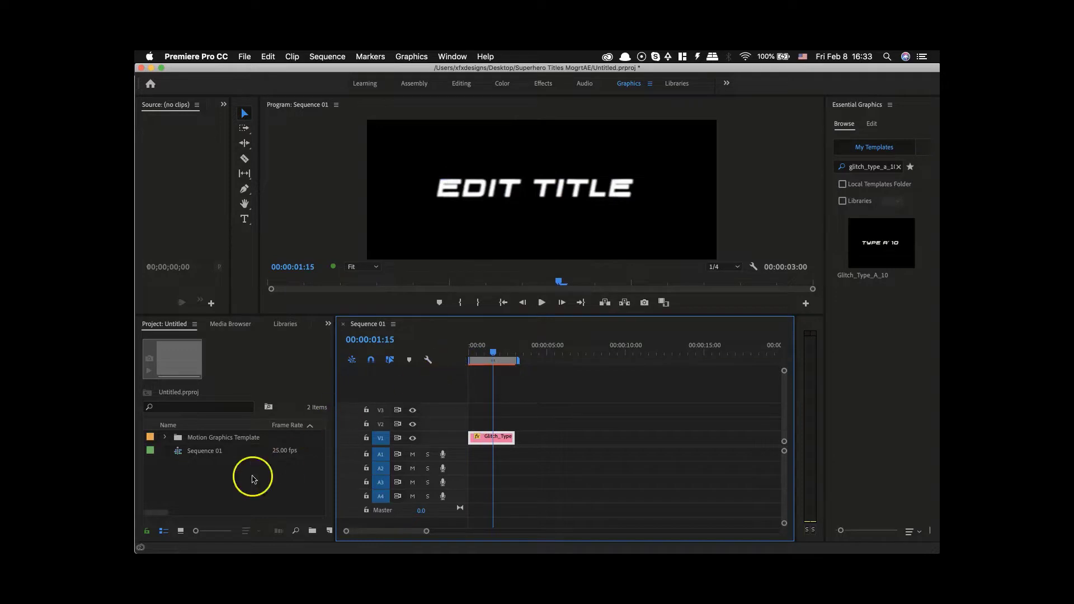
{"action": "left_click", "coordinate": [148, 510]}
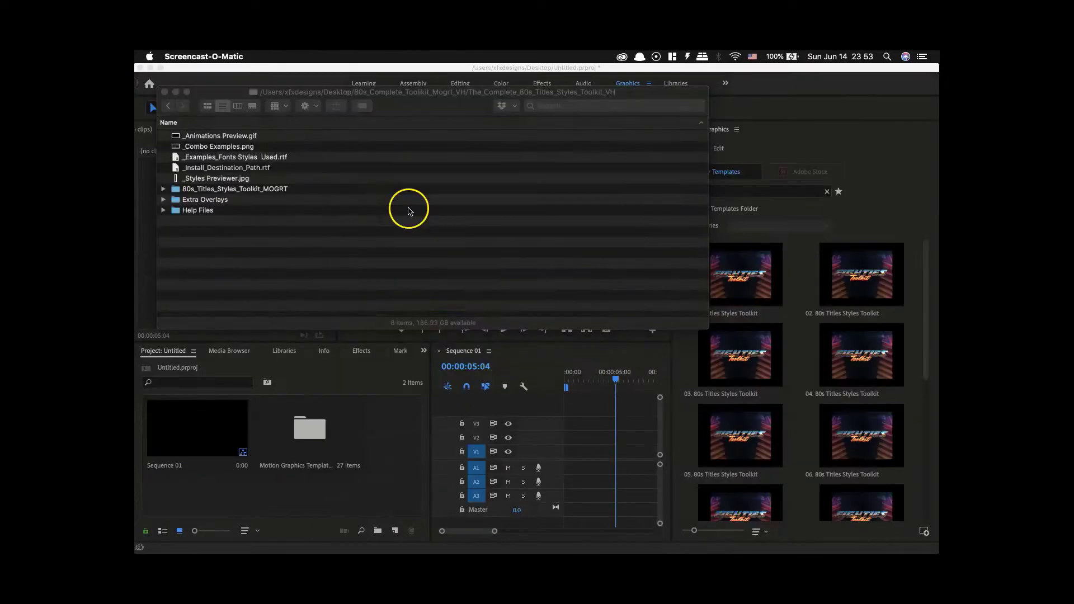
{"action": "left_click", "coordinate": [308, 239]}
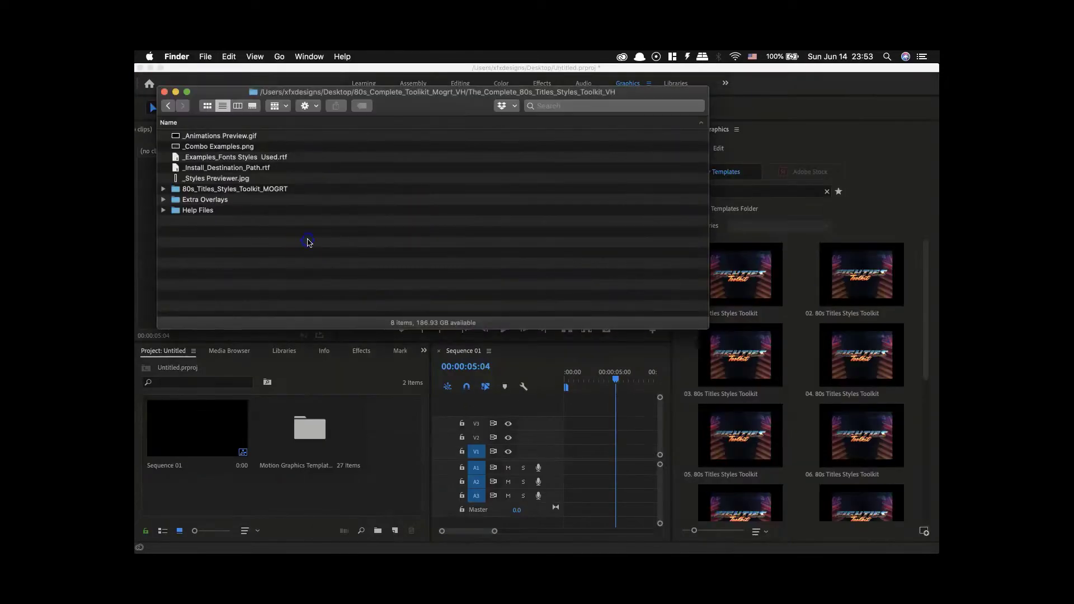
{"action": "left_click_drag", "start_coordinate": [391, 248], "coordinate": [255, 151]}
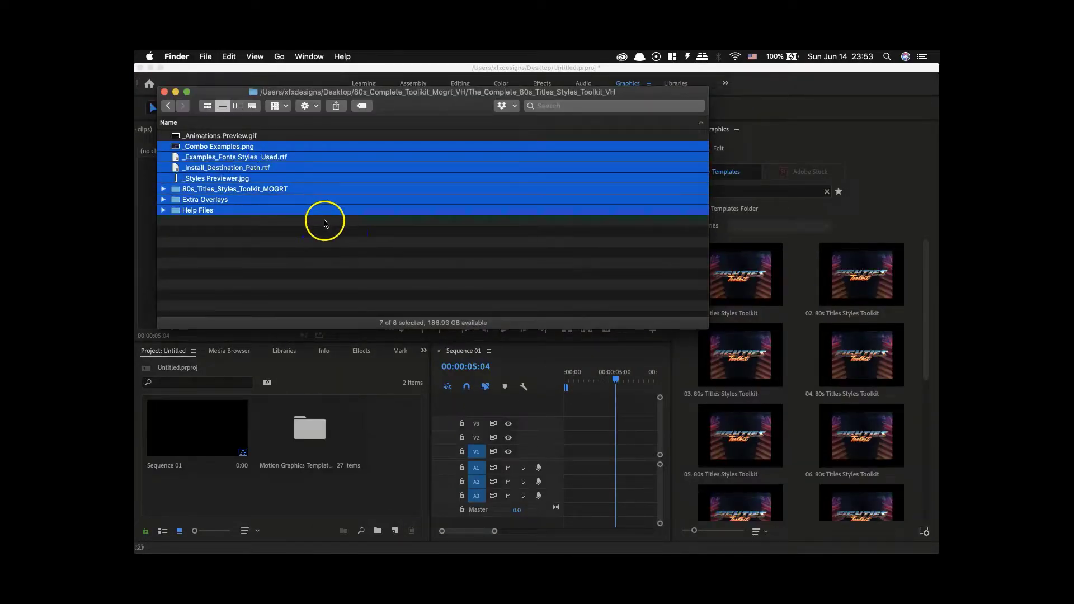
{"action": "left_click_drag", "start_coordinate": [341, 229], "coordinate": [250, 150]}
{"action": "left_click", "coordinate": [347, 232]}
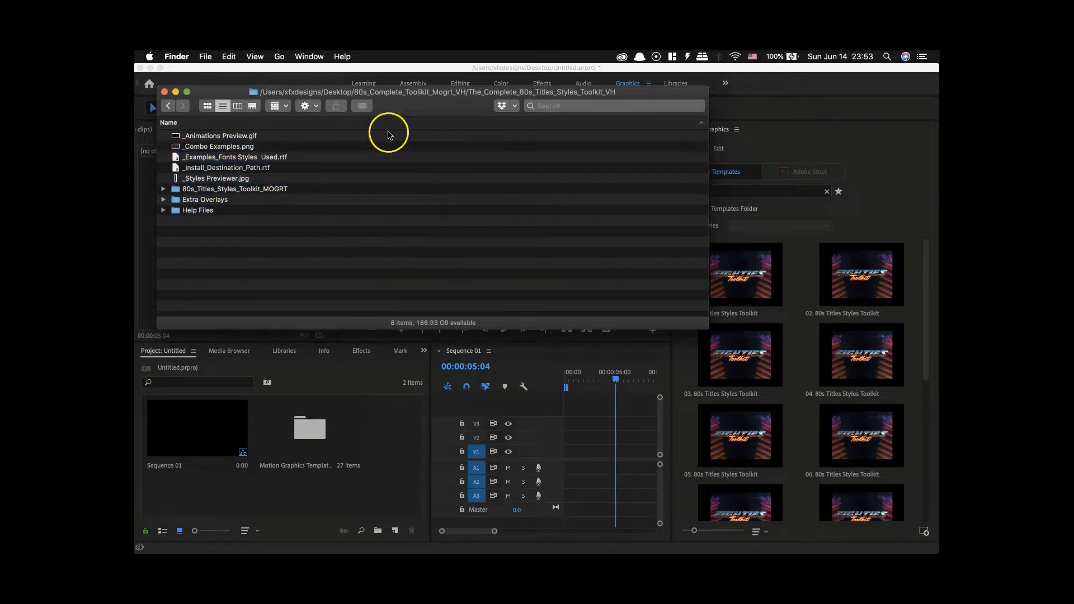
- Preview the _Animations Preview.gif file in the toolkit folder to compare the numbered title animations
{"action": "left_click", "coordinate": [226, 137]}
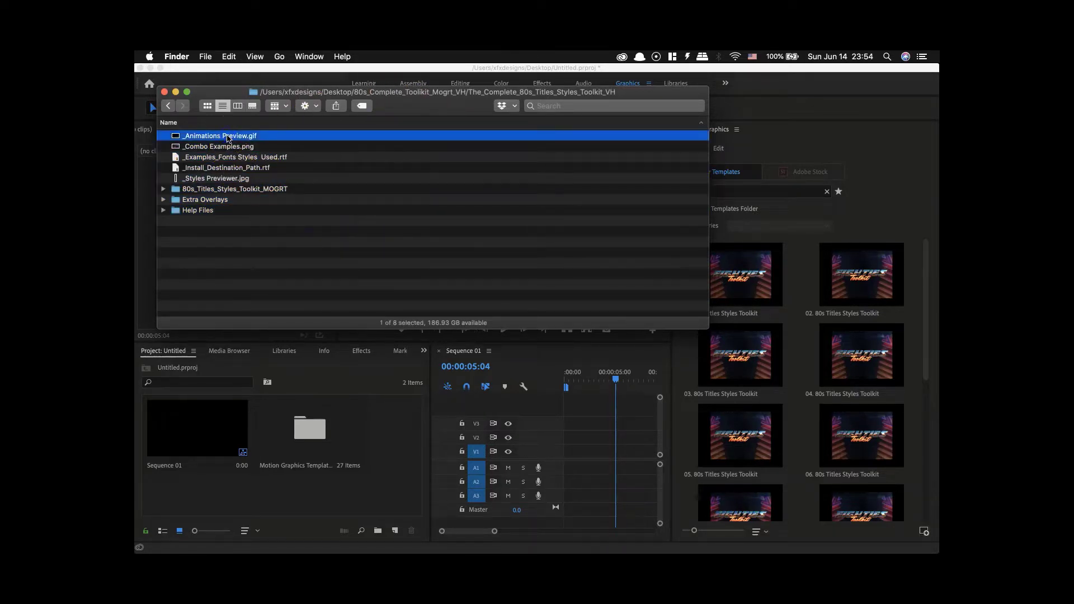
{"action": "key", "text": "space"}
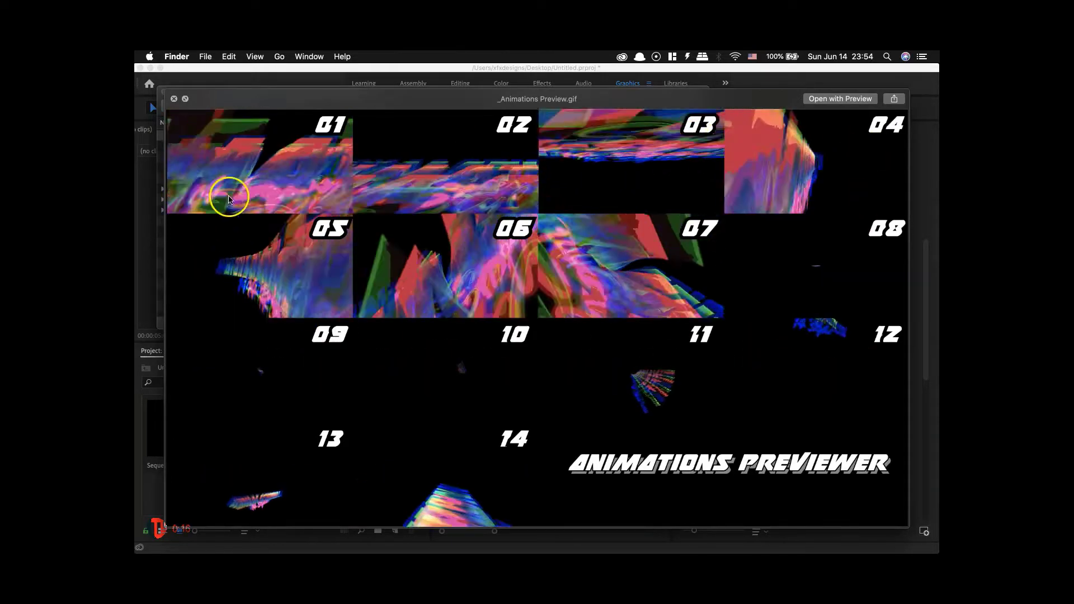
{"action": "key", "text": "space"}
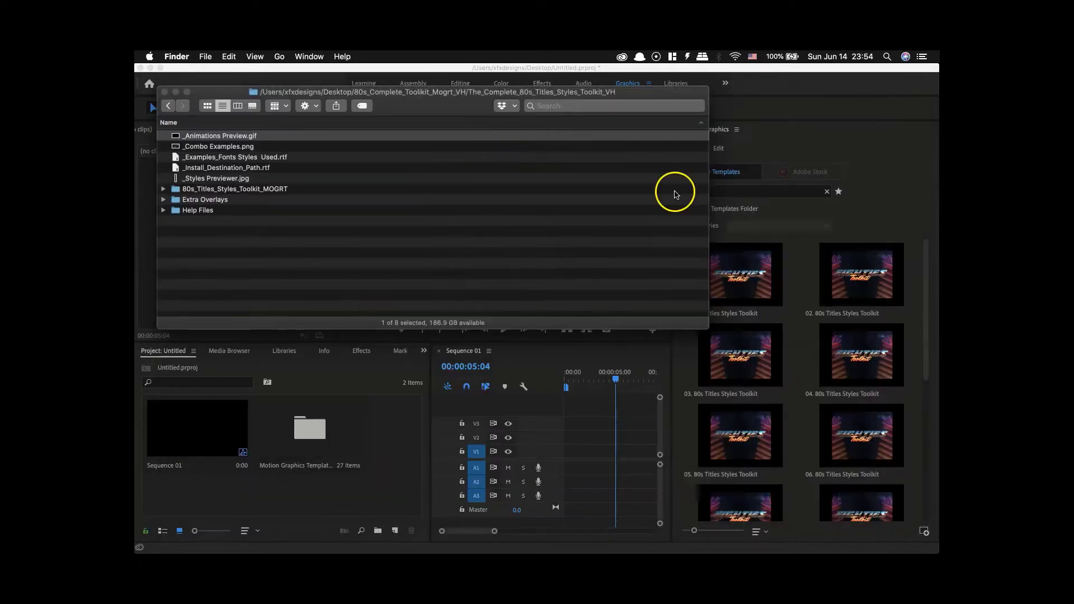
- Check the numbered 80s templates in Premiere Pro, and return to Finder to preview _Combo Examples.png
{"action": "left_click", "coordinate": [775, 312]}
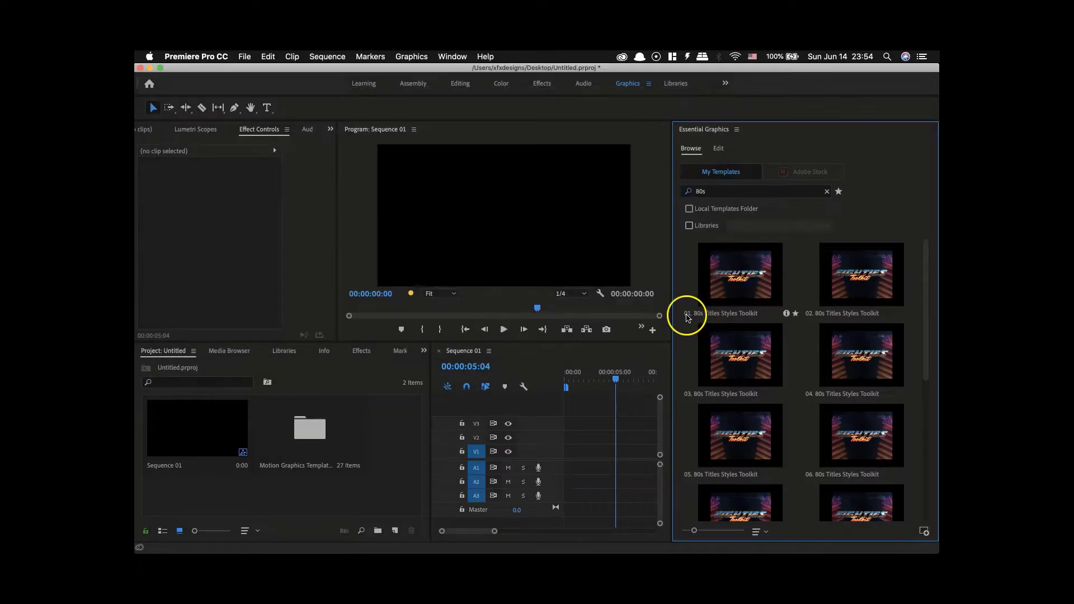
{"action": "key", "text": "ctrl+Up"}
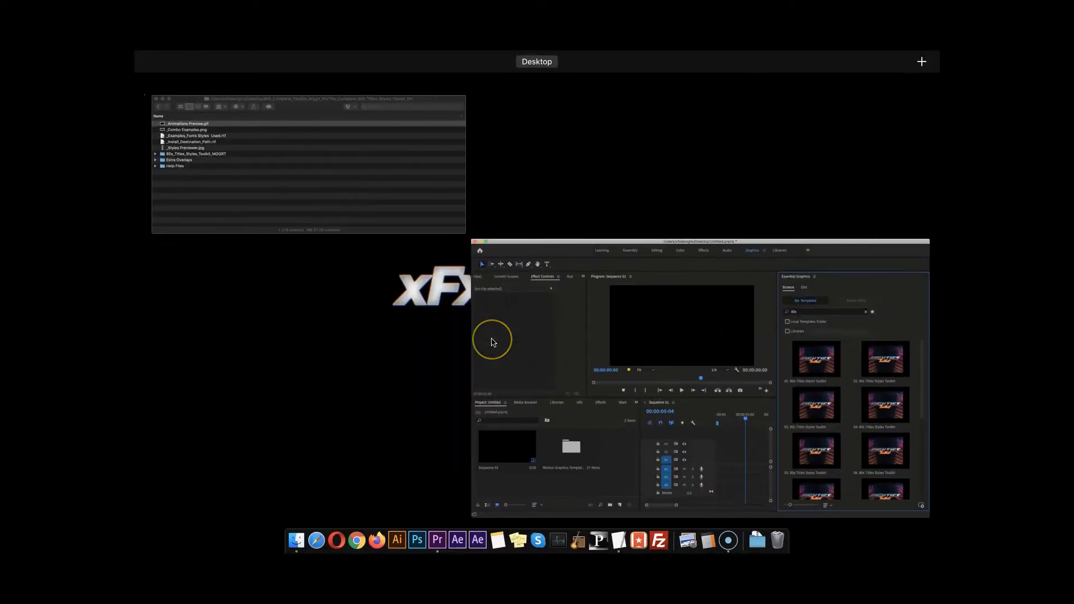
{"action": "left_click", "coordinate": [270, 203]}
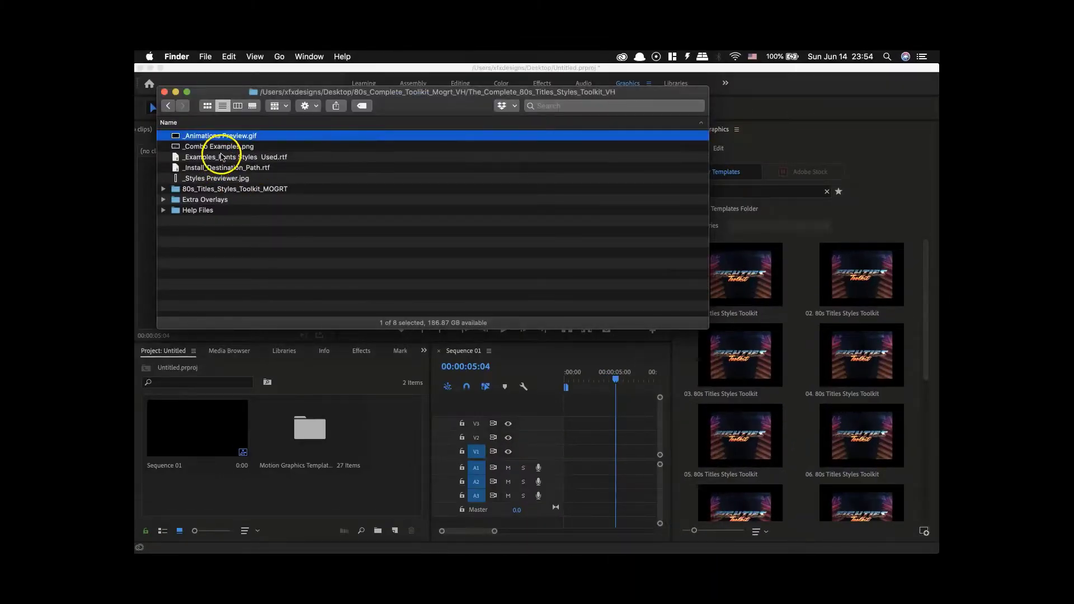
{"action": "left_click", "coordinate": [218, 147]}
{"action": "key", "text": "space"}
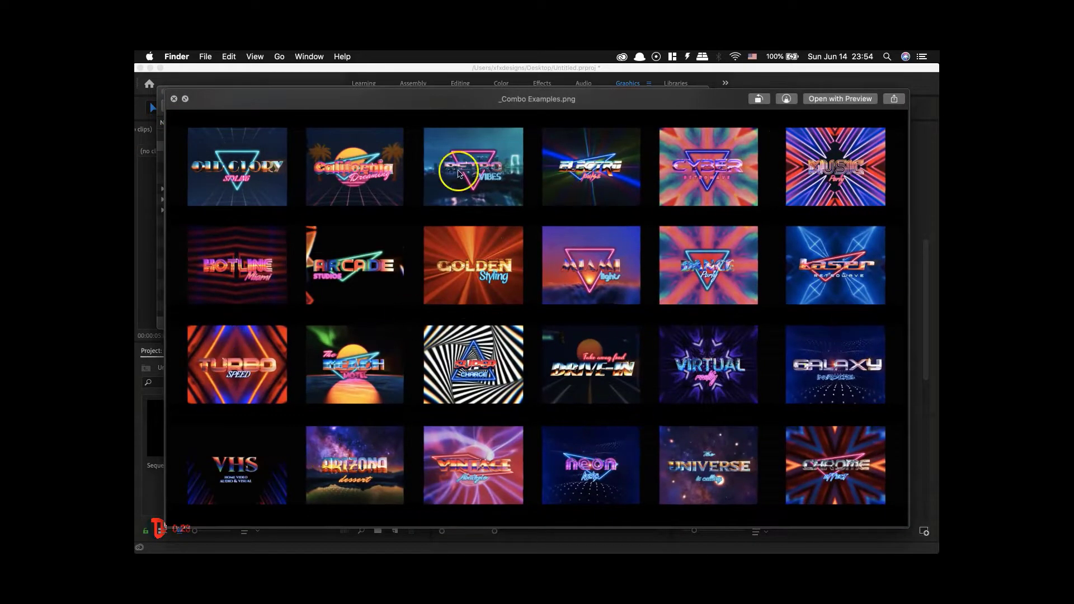
{"action": "key", "text": "space"}
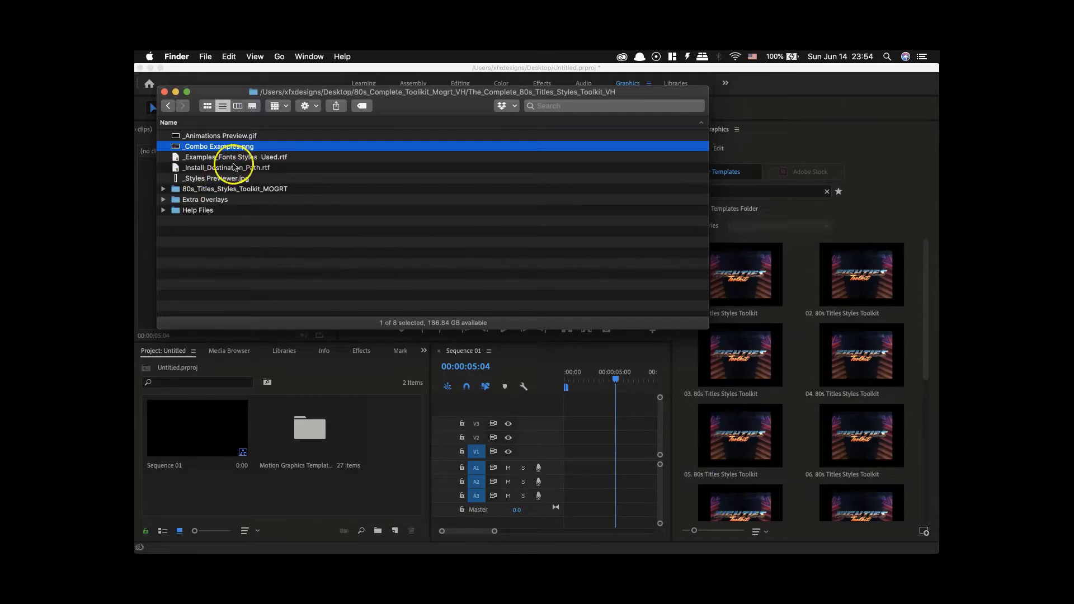
- Open _Examples_Fonts Styles Used.rtf and compare its styles, backgrounds and fonts with the _Combo Examples.png preview
{"action": "double_click", "coordinate": [231, 159]}
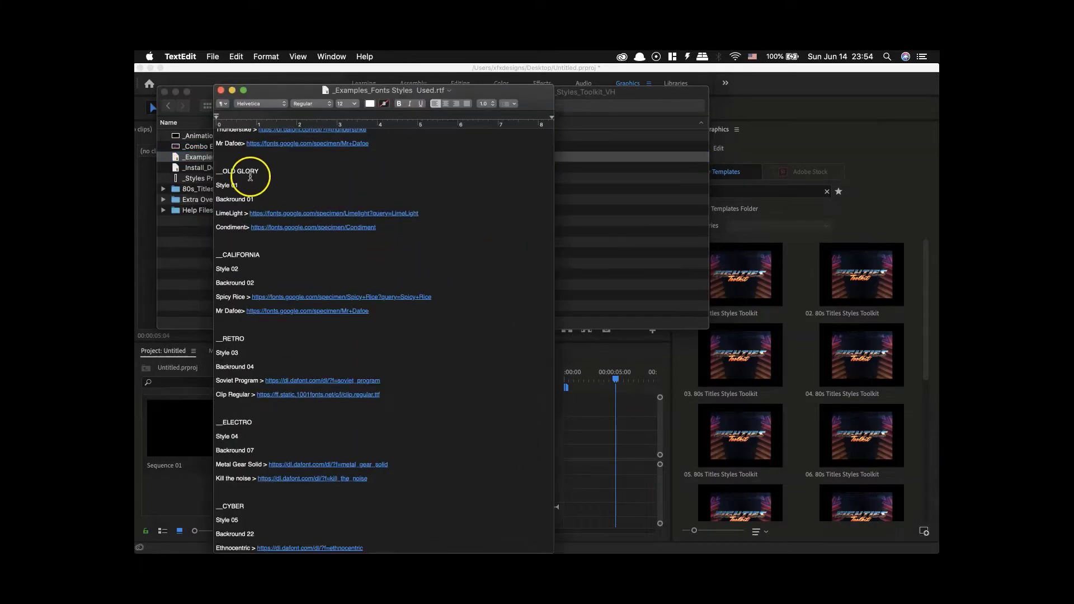
{"action": "left_click", "coordinate": [193, 157]}
{"action": "key", "text": "space"}
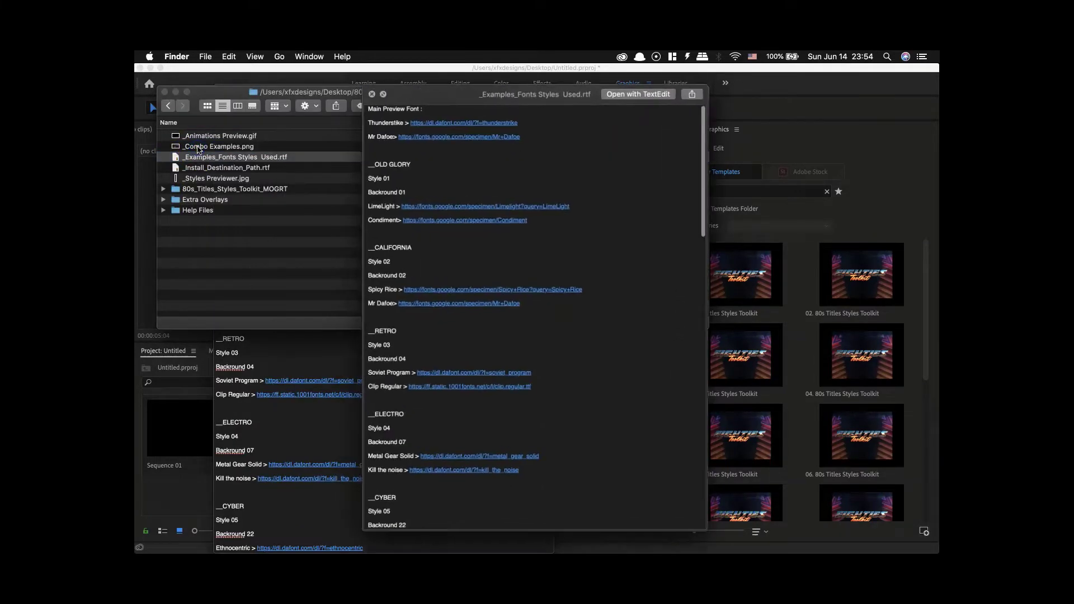
{"action": "key", "text": "space"}
{"action": "left_click", "coordinate": [215, 145]}
{"action": "key", "text": "space"}
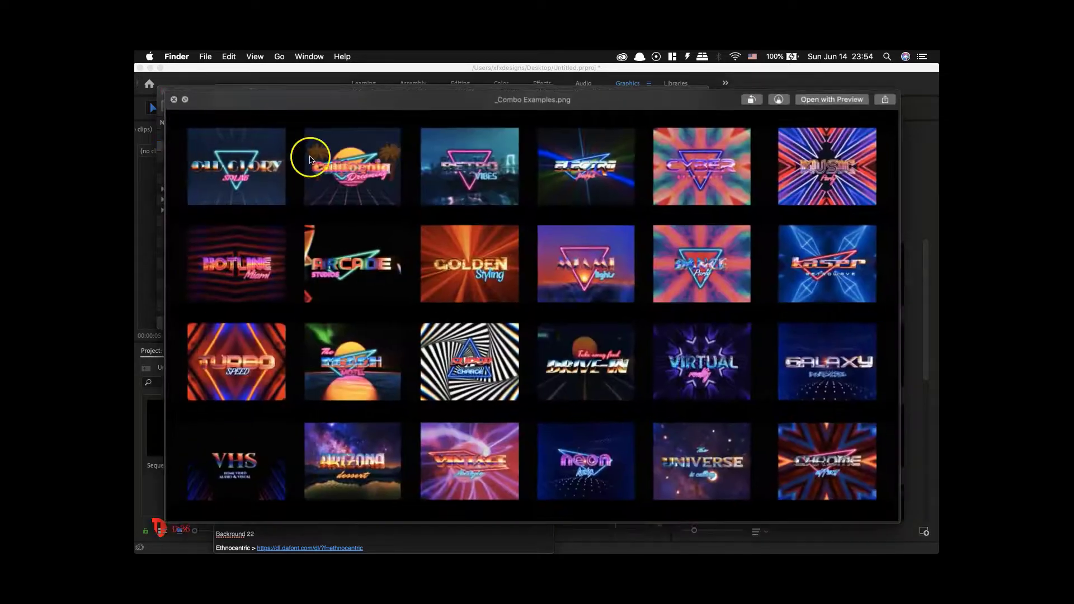
{"action": "key", "text": "space"}
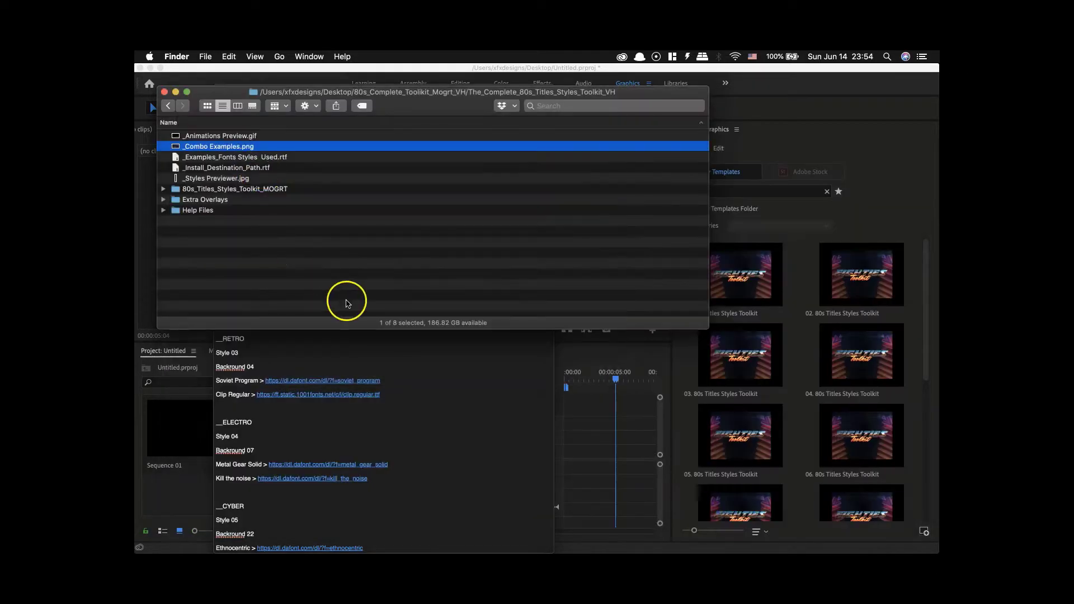
- Return to the fonts and styles document, check the Old Glory entry, and close the document
{"action": "left_click", "coordinate": [469, 398]}
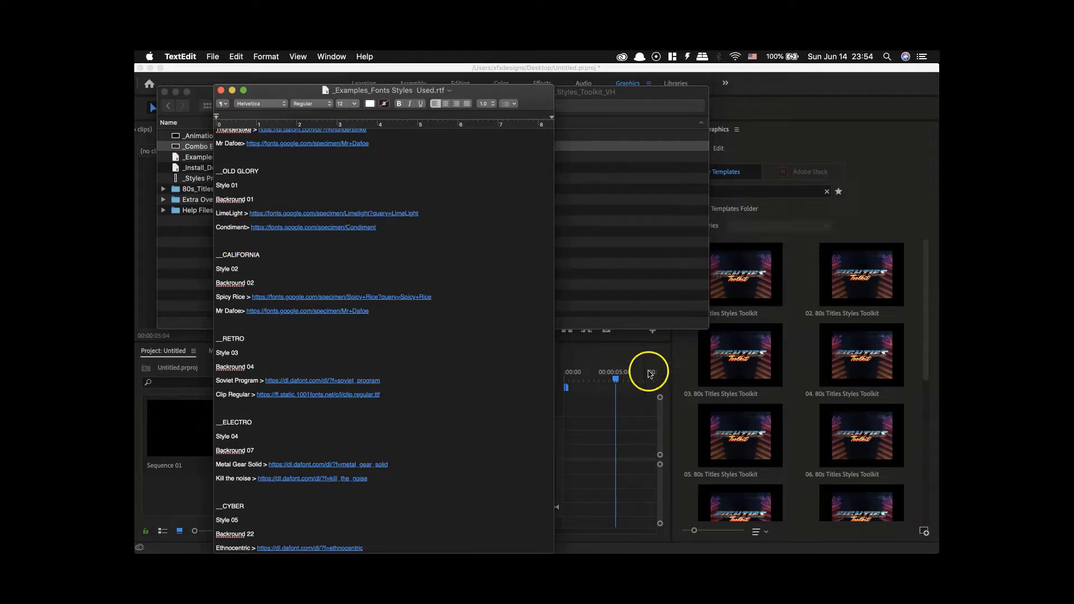
{"action": "left_click", "coordinate": [238, 186]}
{"action": "left_click", "coordinate": [221, 91]}
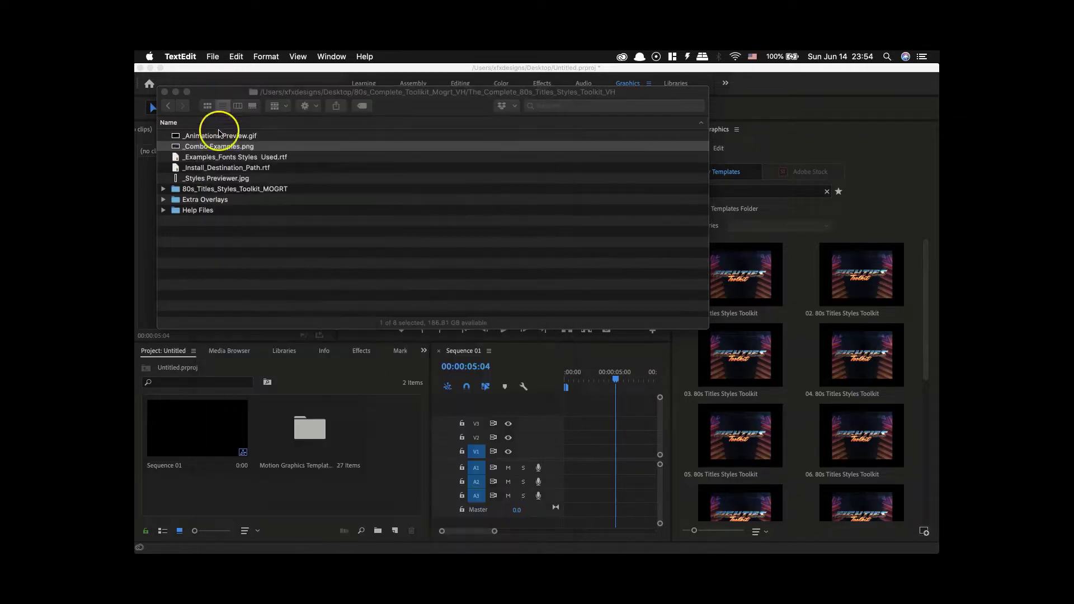
- Open _Install_Destination_Path.rtf and read the Windows and Mac install paths for the 80s_Titles_Styles_Toolkit_MOGRT folder in a widened window
{"action": "double_click", "coordinate": [213, 168]}
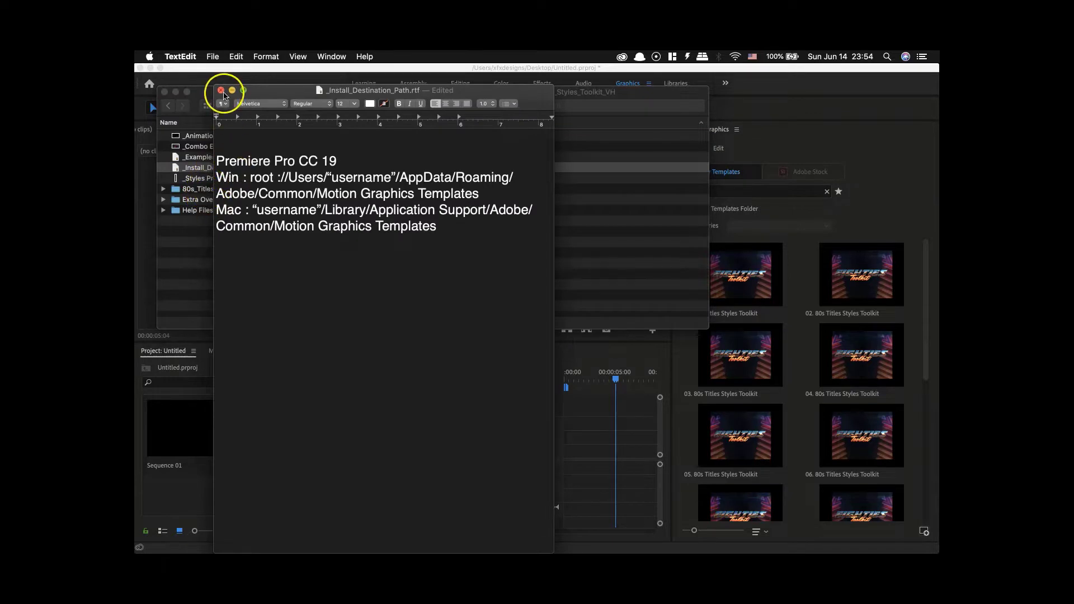
{"action": "left_click", "coordinate": [221, 90]}
{"action": "left_click", "coordinate": [235, 190]}
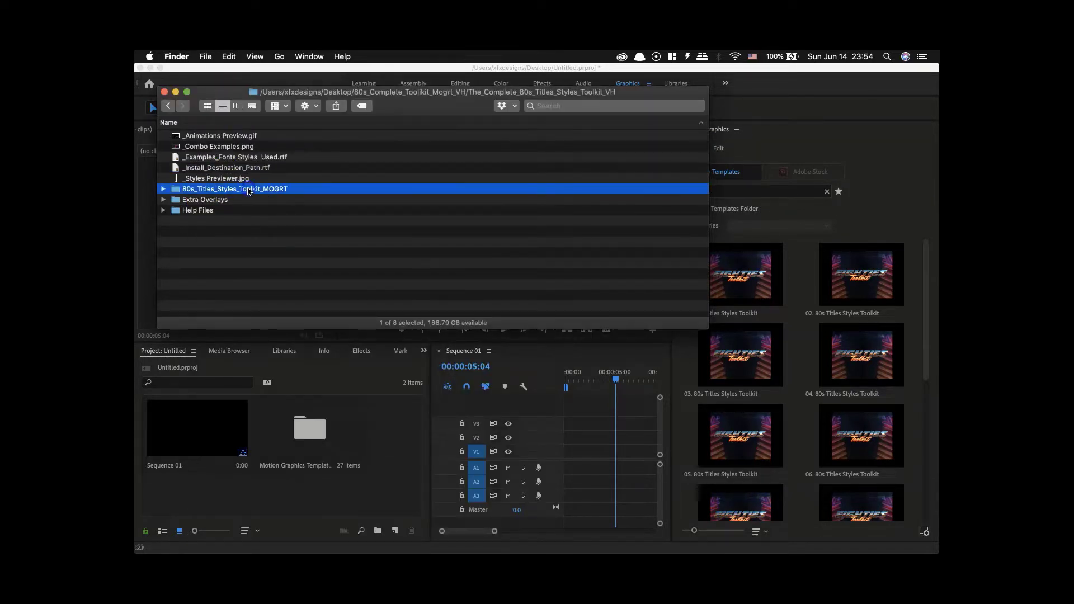
{"action": "double_click", "coordinate": [256, 169]}
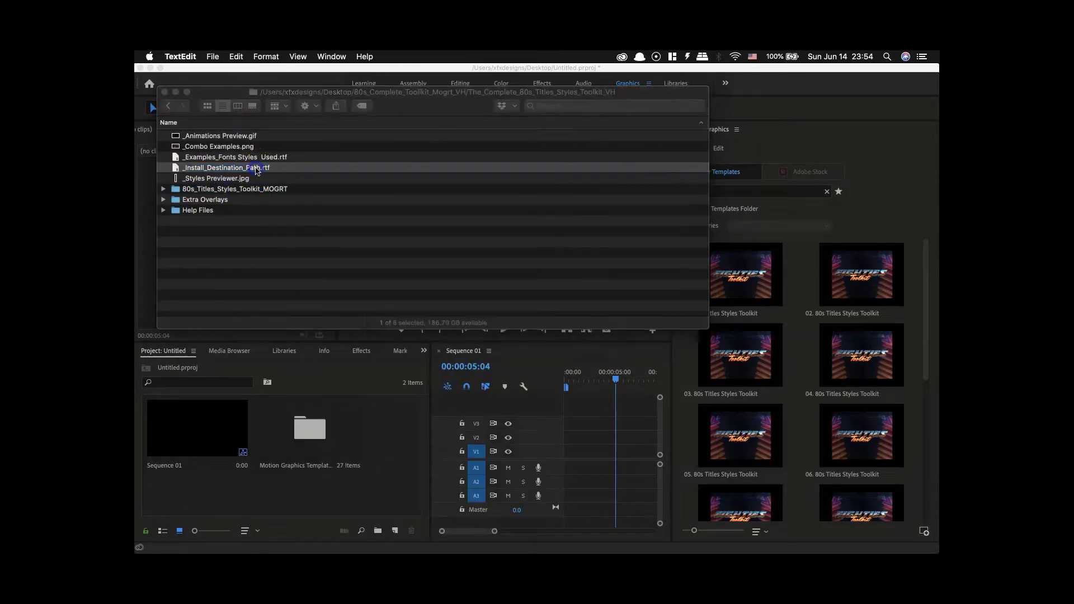
{"action": "left_click_drag", "start_coordinate": [664, 222], "coordinate": [892, 222]}
{"action": "left_click", "coordinate": [224, 191]}
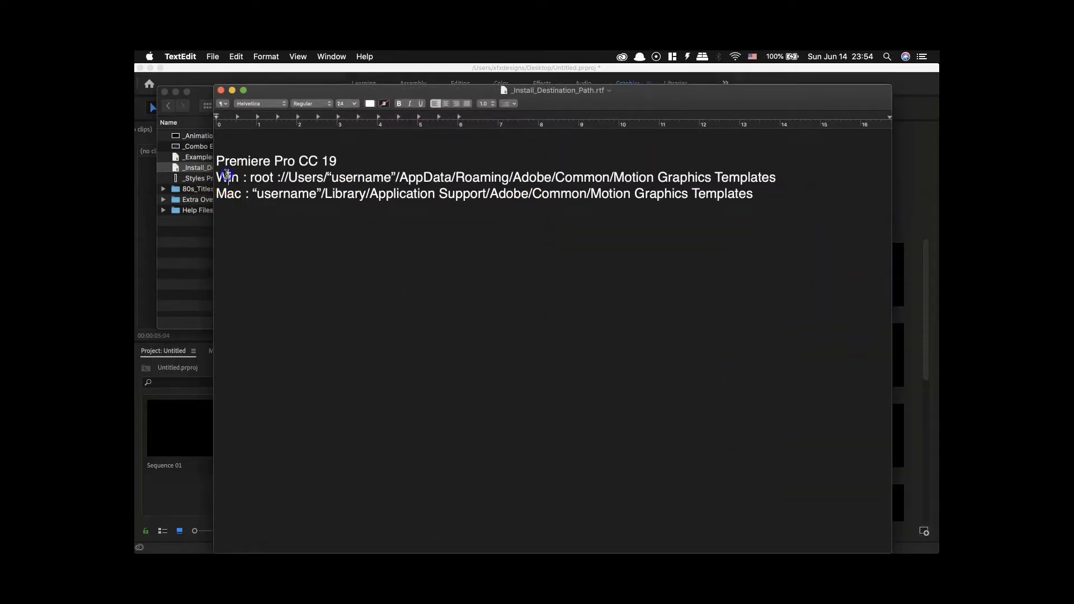
{"action": "left_click", "coordinate": [190, 241]}
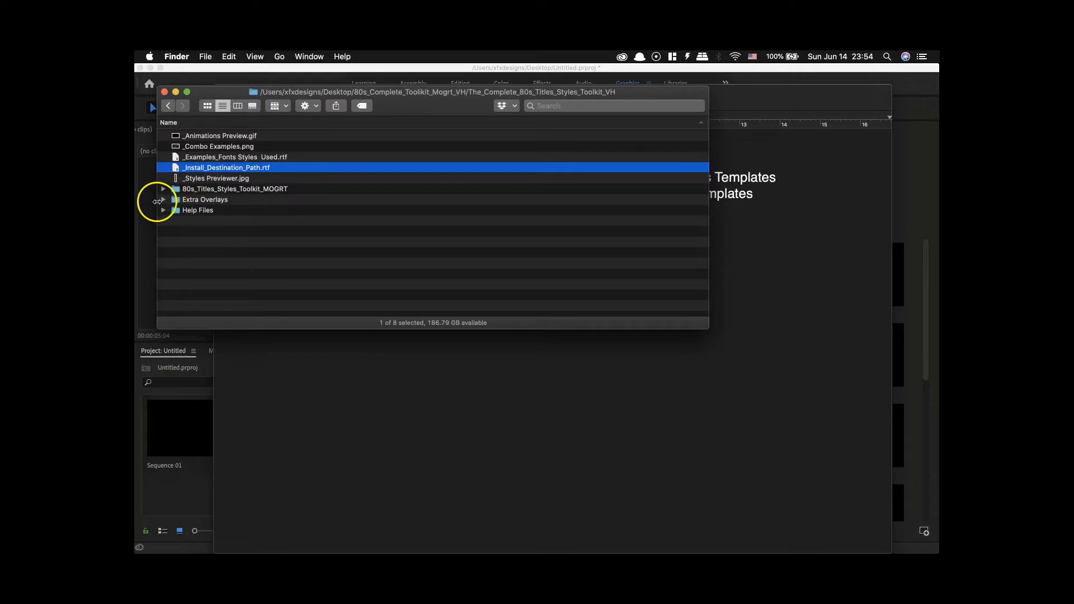
- Expand the Extra Overlays folder, preview Tv Noise 03.mp4 and Static Noise.mp4, and collapse the folder
{"action": "left_click", "coordinate": [163, 200]}
{"action": "scroll", "coordinate": [227, 247], "scroll_direction": "down", "scroll_amount": 3}
{"action": "left_click", "coordinate": [230, 255]}
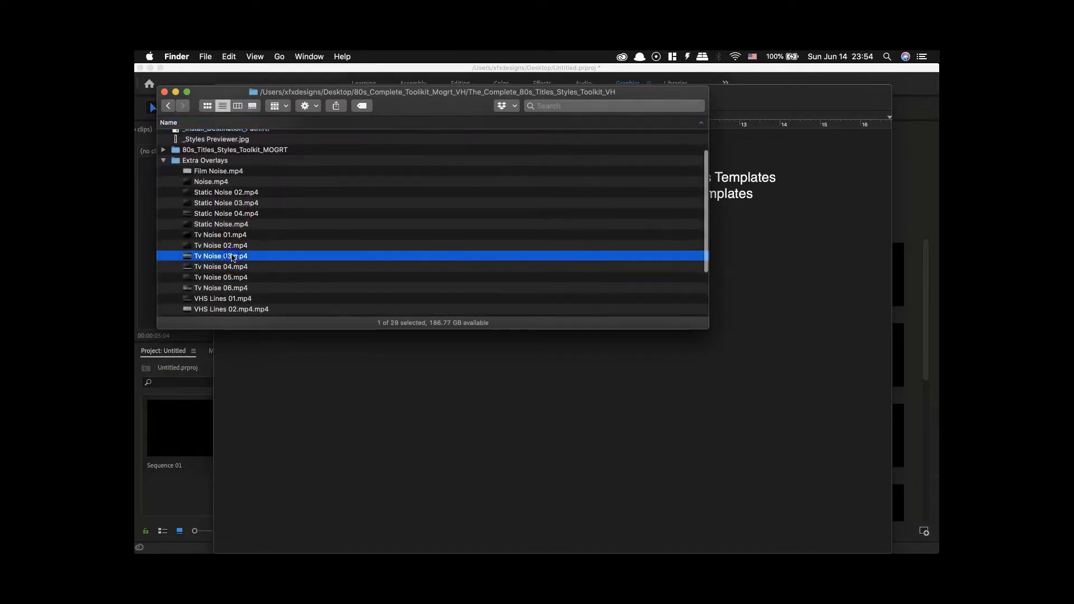
{"action": "key", "text": "space"}
{"action": "key", "text": "space"}
{"action": "left_click", "coordinate": [233, 220]}
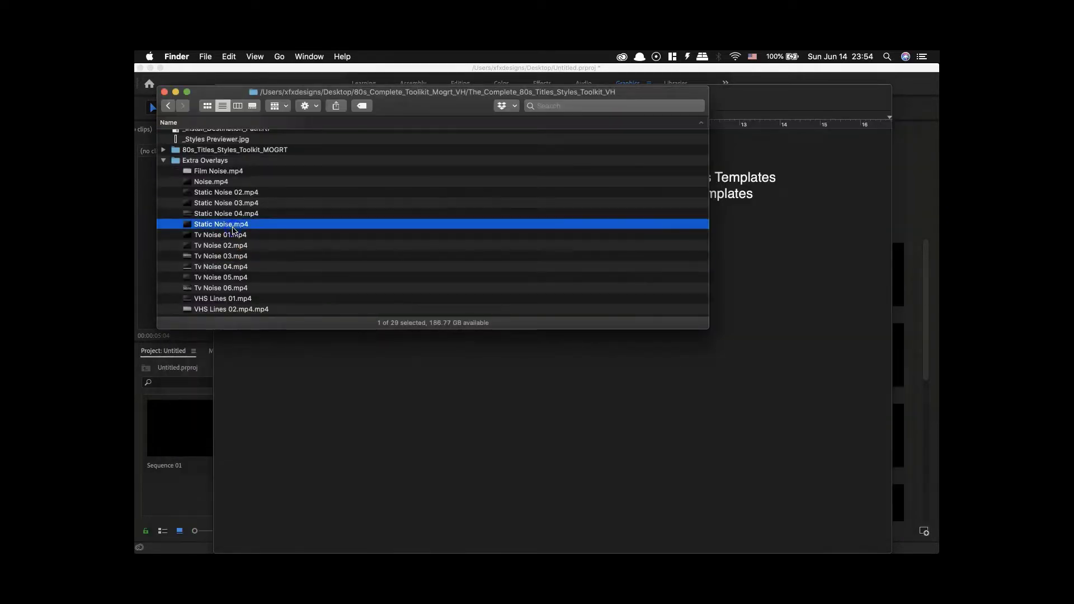
{"action": "key", "text": "space"}
{"action": "key", "text": "space"}
{"action": "left_click", "coordinate": [163, 161]}
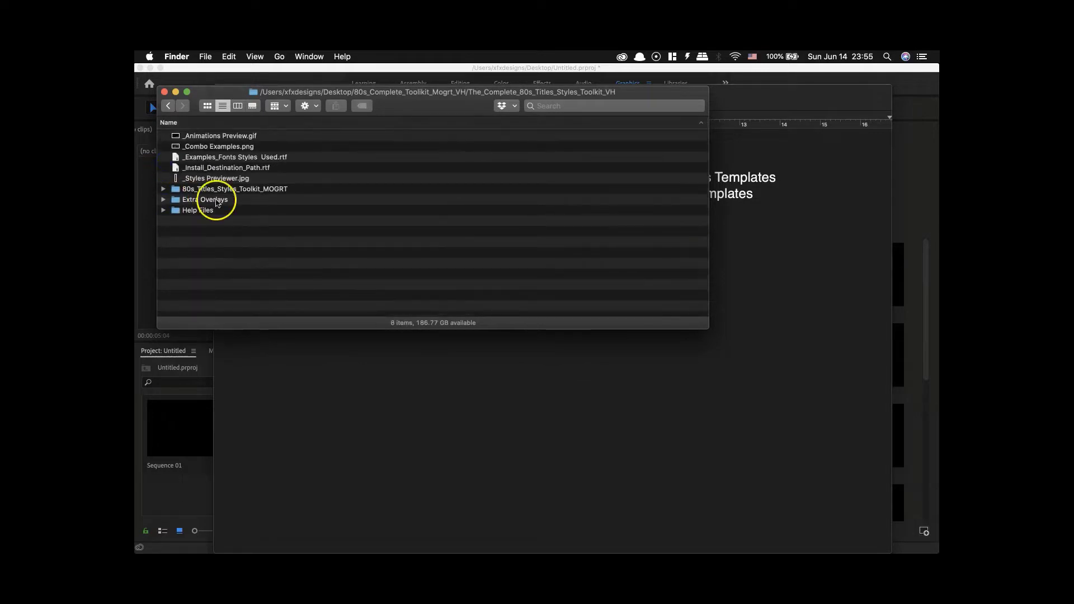
- Point out the Help Files folder and close the _Install_Destination_Path.rtf document
{"action": "left_click", "coordinate": [213, 212]}
{"action": "left_click", "coordinate": [248, 228]}
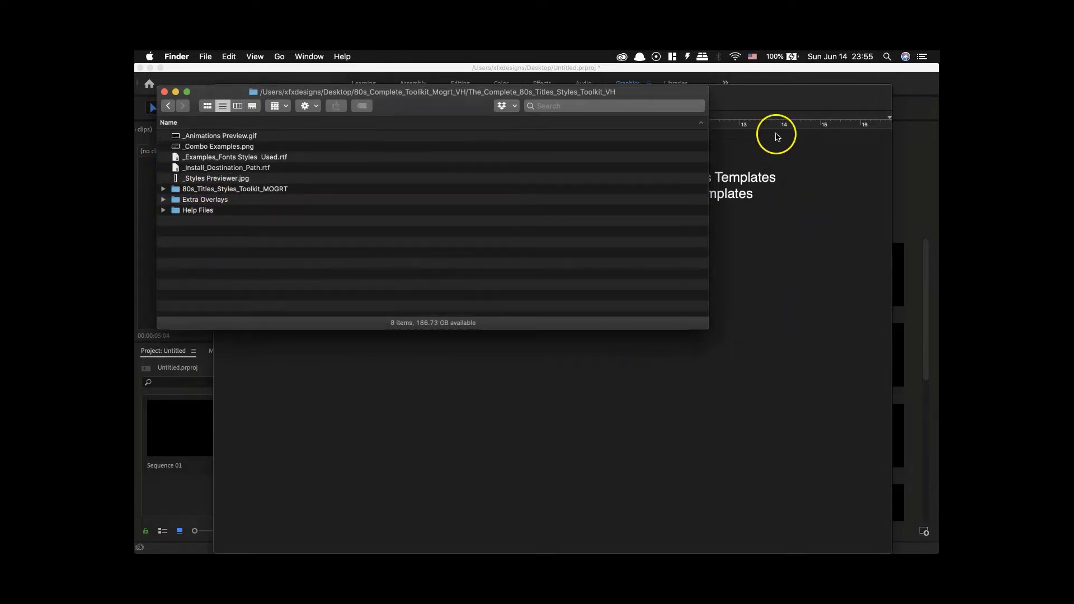
{"action": "left_click", "coordinate": [792, 100]}
{"action": "left_click", "coordinate": [221, 90]}
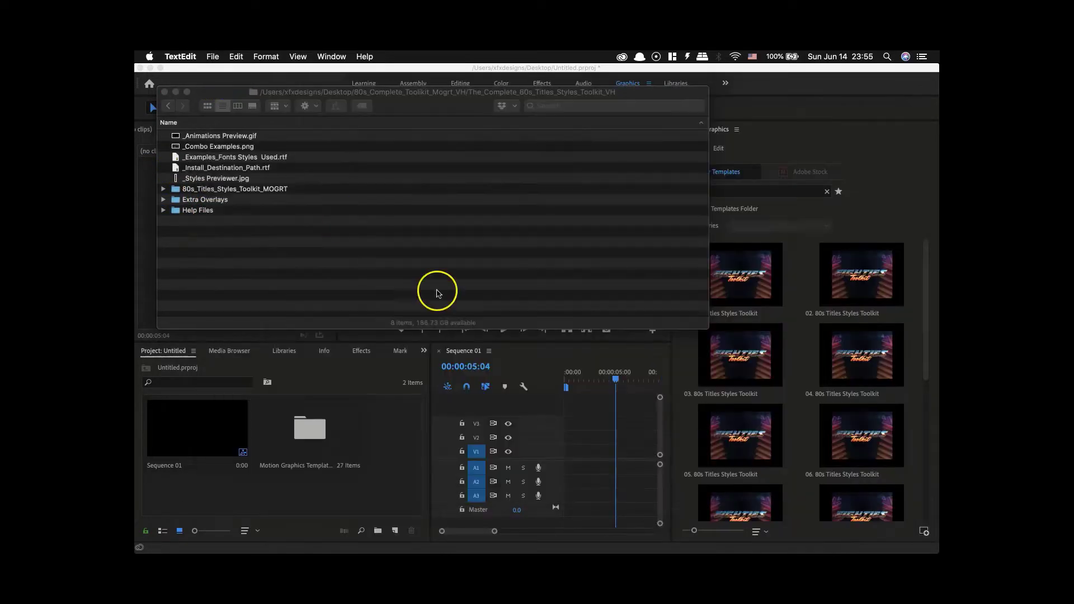
- Place the 01. 80s Titles Styles Toolkit template at the start of track V1 and display its editable parameters
{"action": "left_click", "coordinate": [614, 397]}
{"action": "left_click_drag", "start_coordinate": [616, 381], "coordinate": [613, 379]}
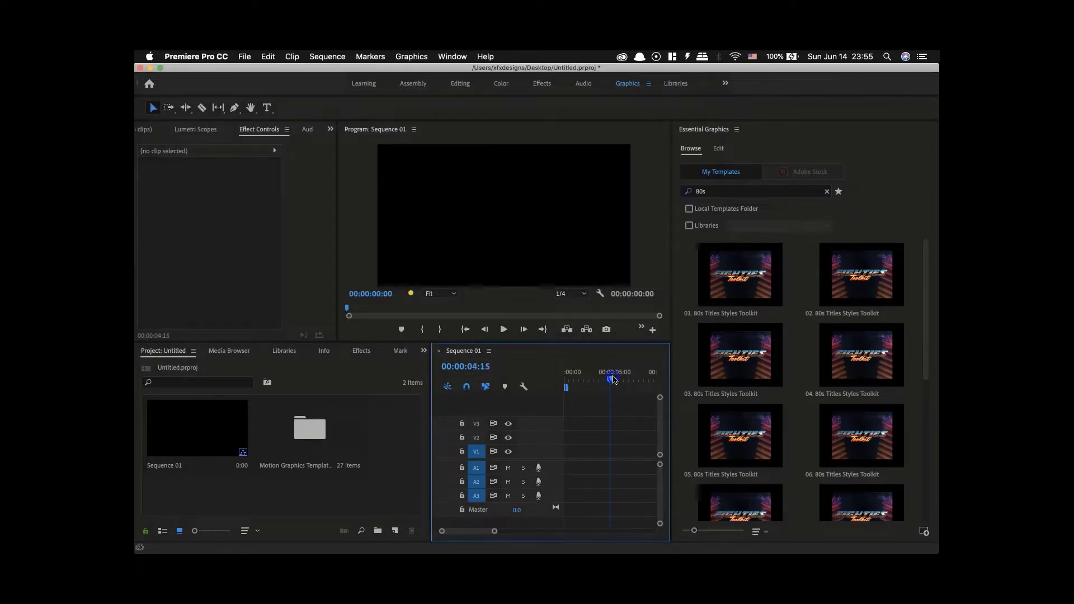
{"action": "left_click", "coordinate": [750, 286]}
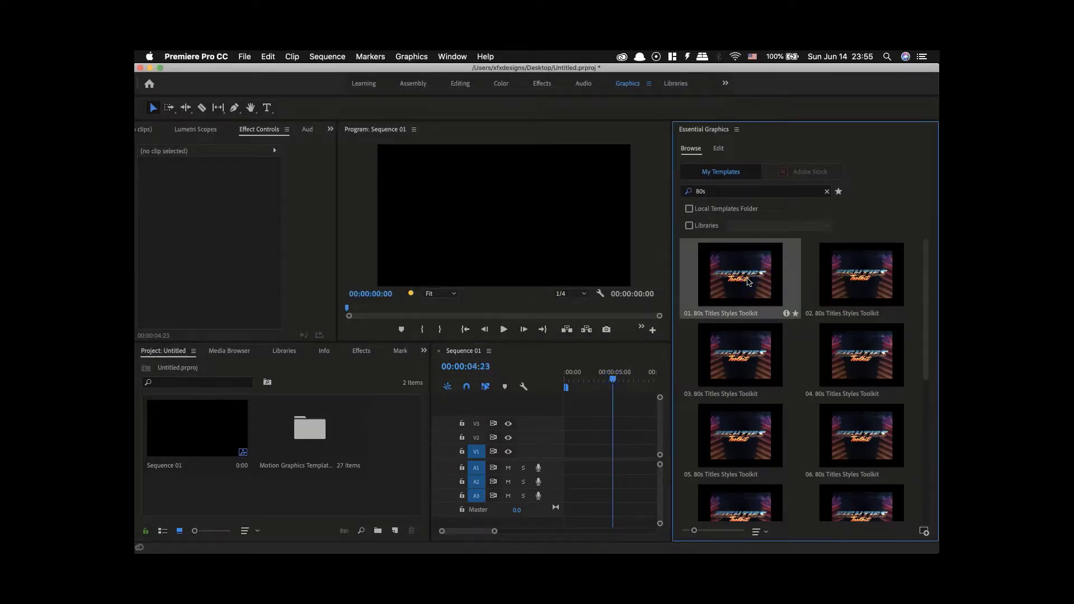
{"action": "left_click_drag", "start_coordinate": [667, 360], "coordinate": [562, 457]}
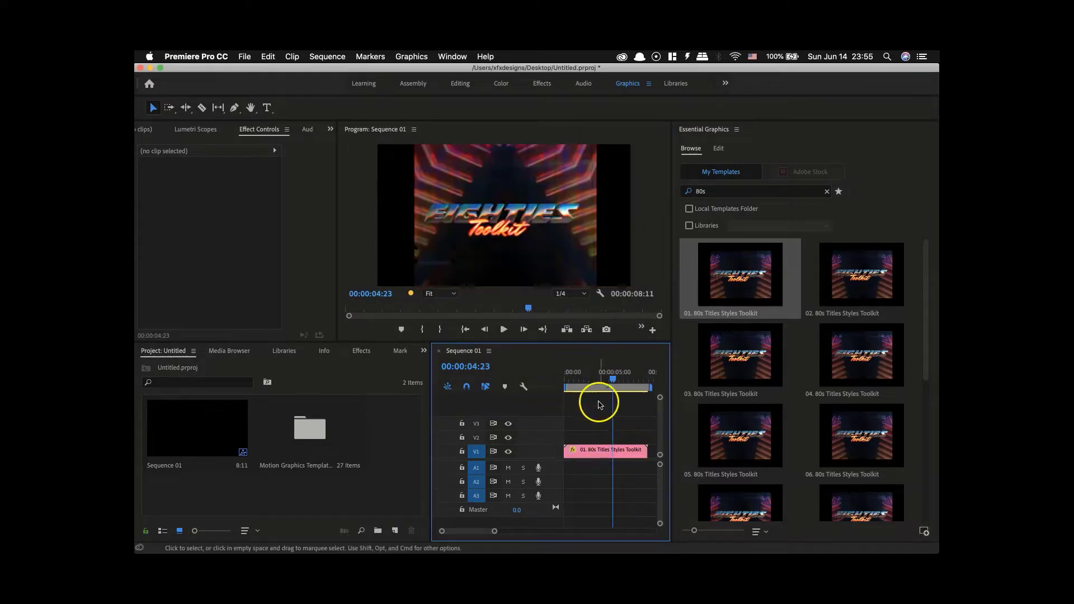
{"action": "left_click", "coordinate": [720, 150]}
{"action": "left_click", "coordinate": [594, 452]}
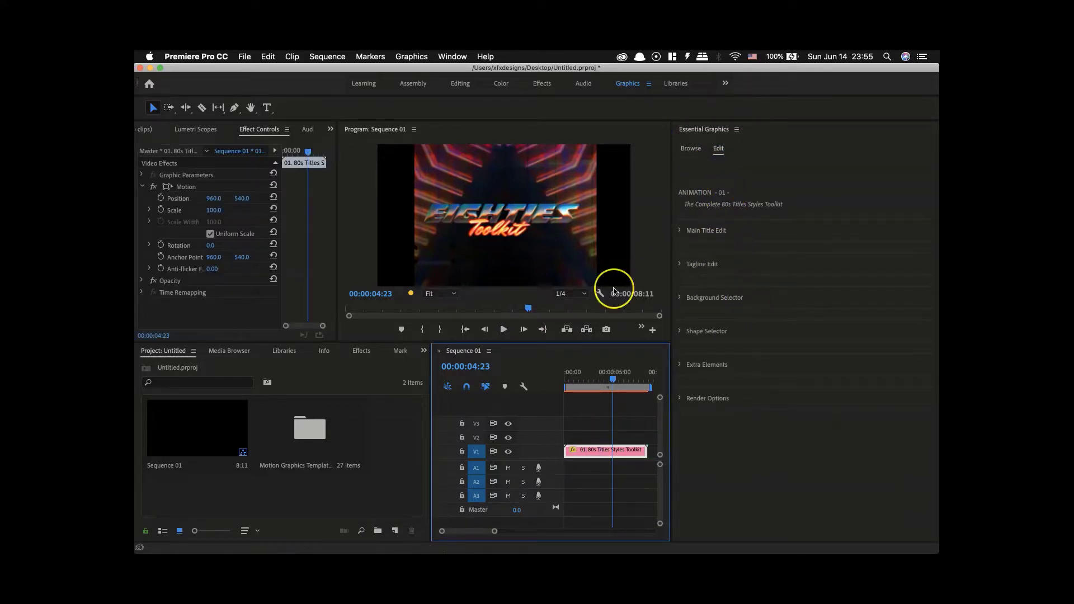
- Preview _Animations Preview.gif in Finder to examine the numbered title animations, and return to the Premiere Pro sequence
{"action": "key", "text": "ctrl+Up"}
{"action": "left_click", "coordinate": [358, 179]}
{"action": "left_click", "coordinate": [244, 140]}
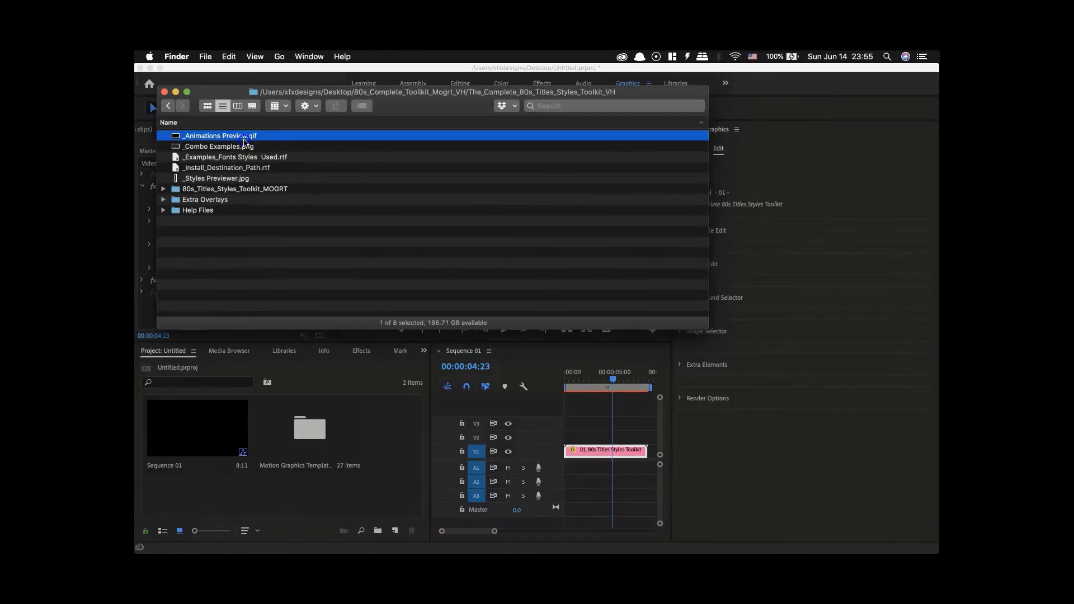
{"action": "key", "text": "space"}
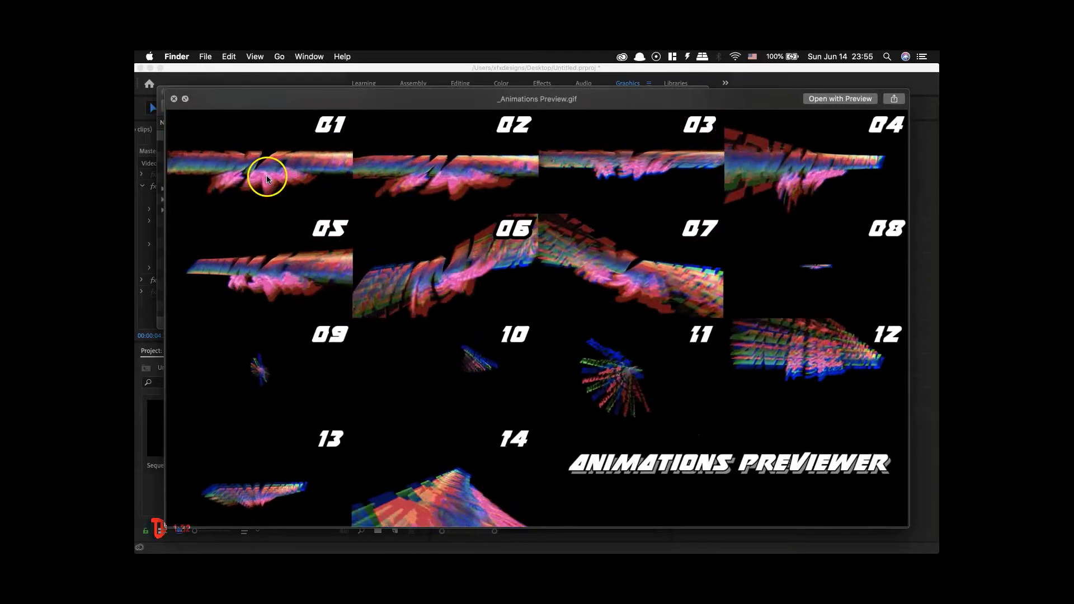
{"action": "key", "text": "space"}
{"action": "left_click", "coordinate": [615, 380]}
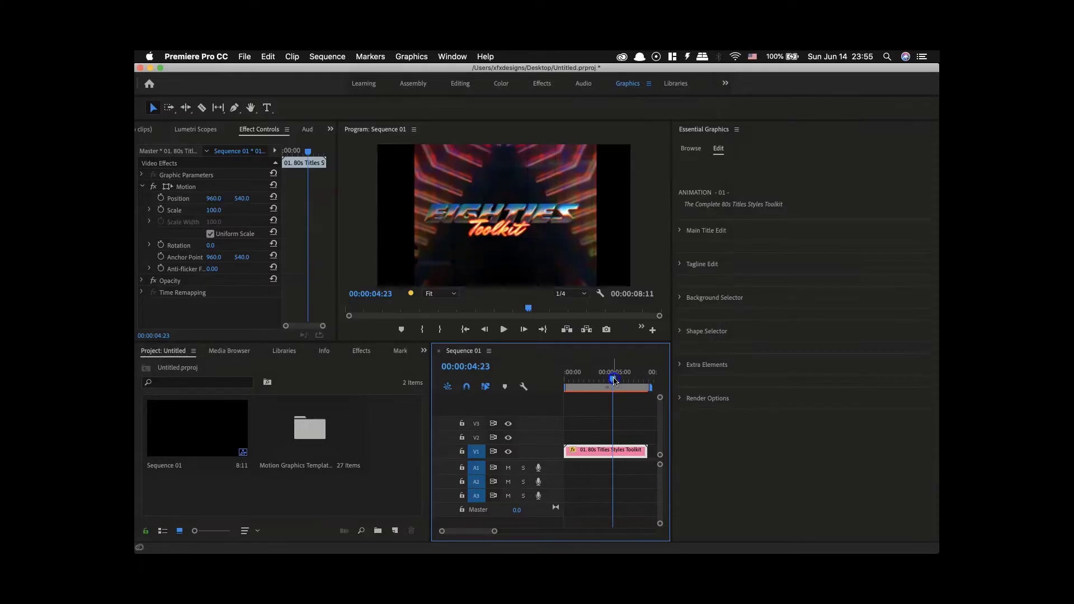
{"action": "left_click_drag", "start_coordinate": [613, 380], "coordinate": [614, 380]}
- Expand the Main Title Edit settings, step through the title textures, and set Texture 1-45 to 9
{"action": "left_click", "coordinate": [681, 231]}
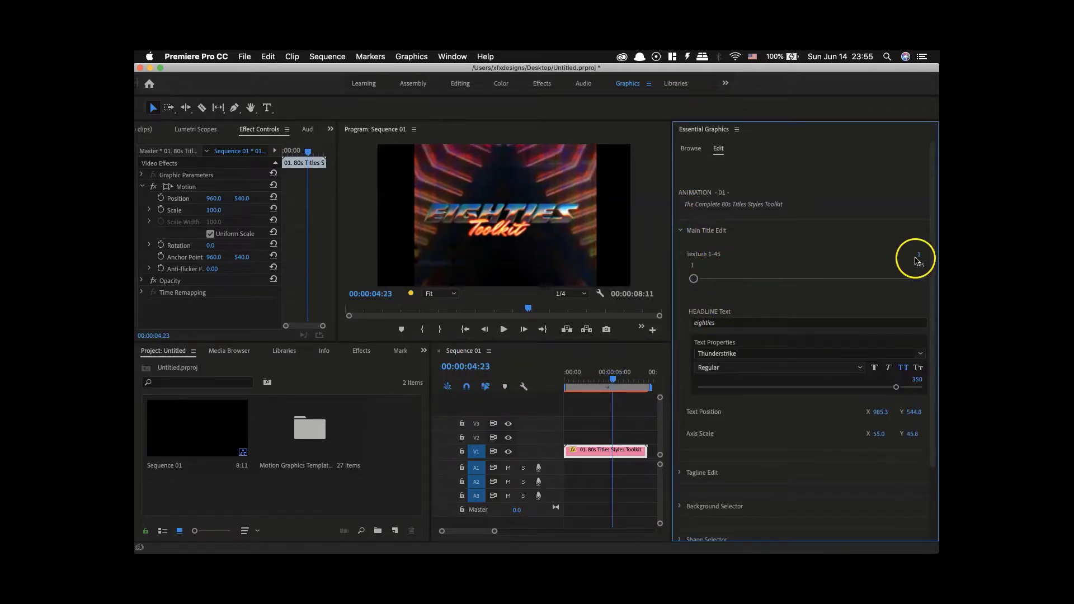
{"action": "left_click", "coordinate": [920, 258]}
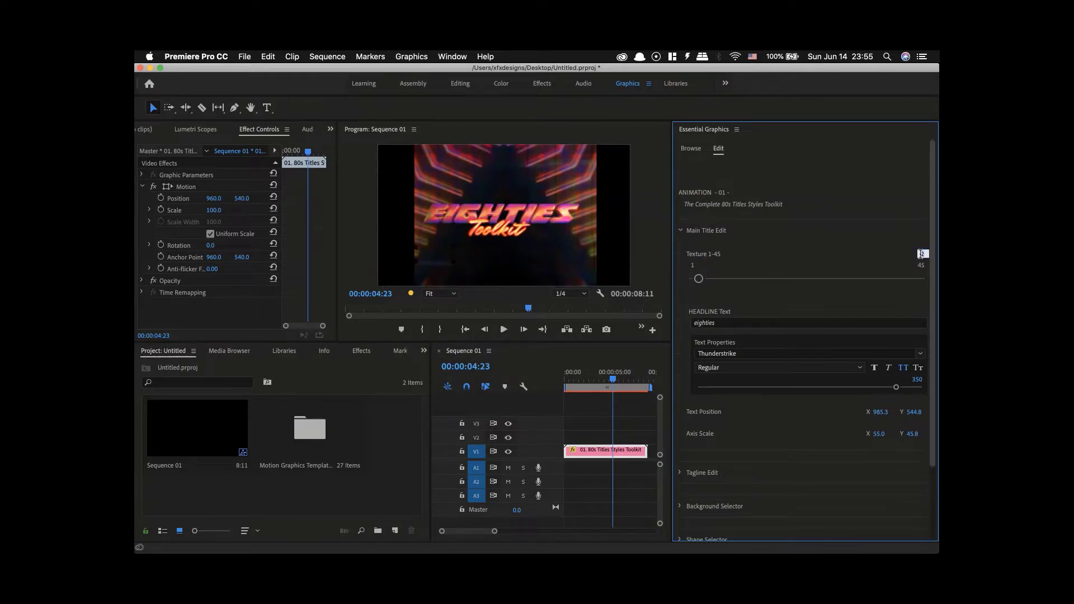
{"action": "key", "text": "Up"}
{"action": "key", "text": "Up"}
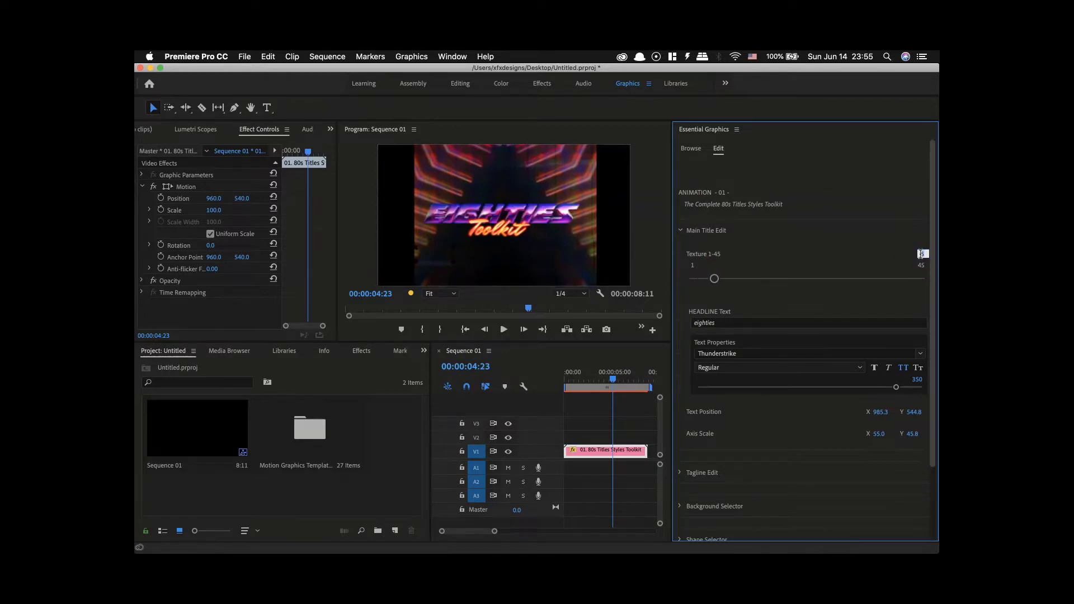
{"action": "key", "text": "Up"}
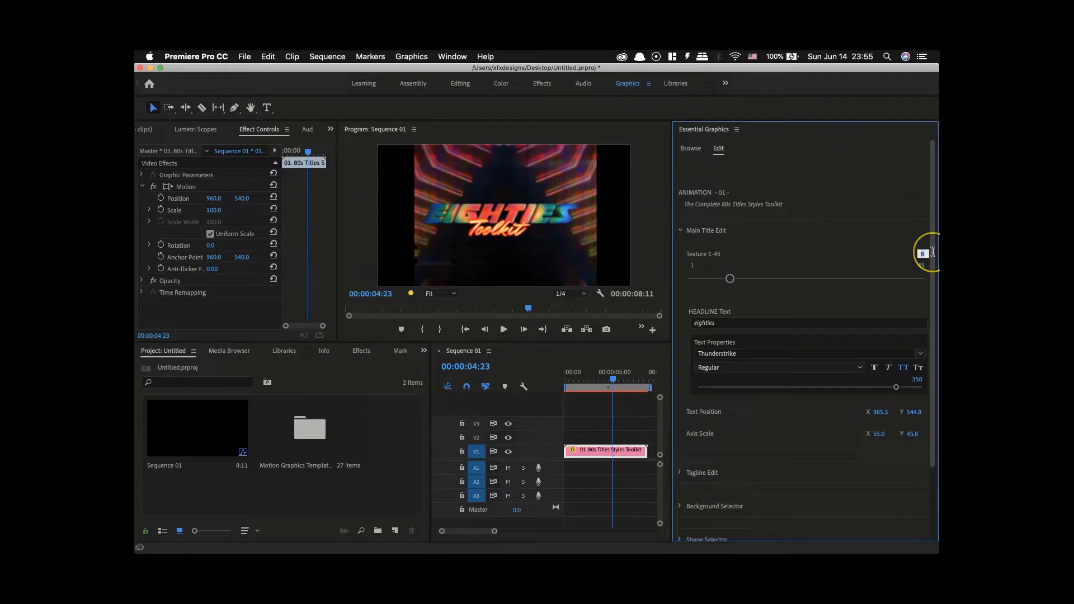
{"action": "key", "text": "Up"}
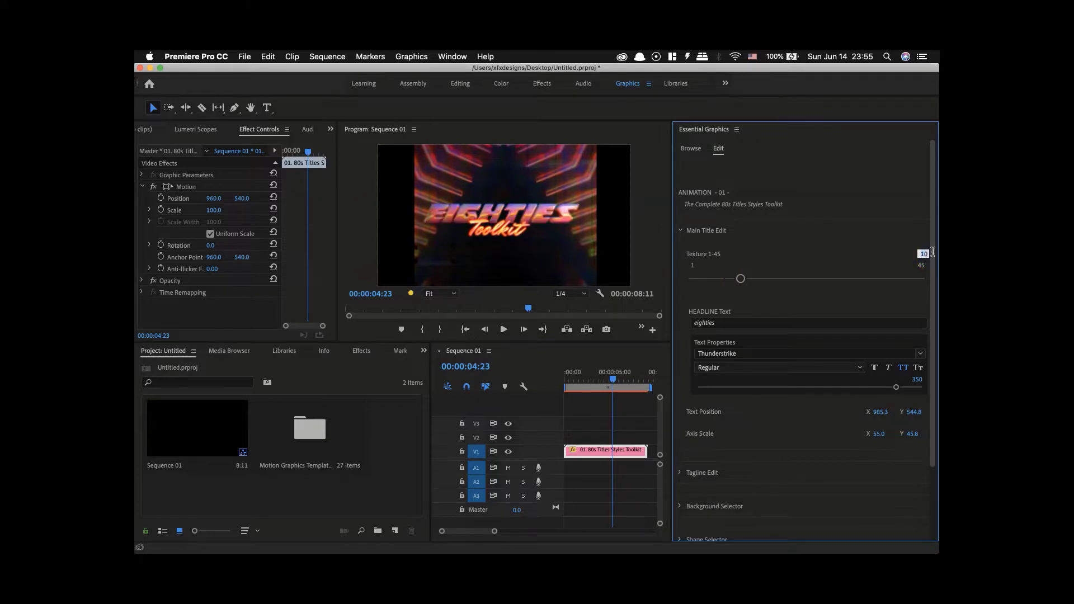
{"action": "key", "text": "Down"}
- Change the headline text to "Text Edit"
{"action": "left_click", "coordinate": [724, 323]}
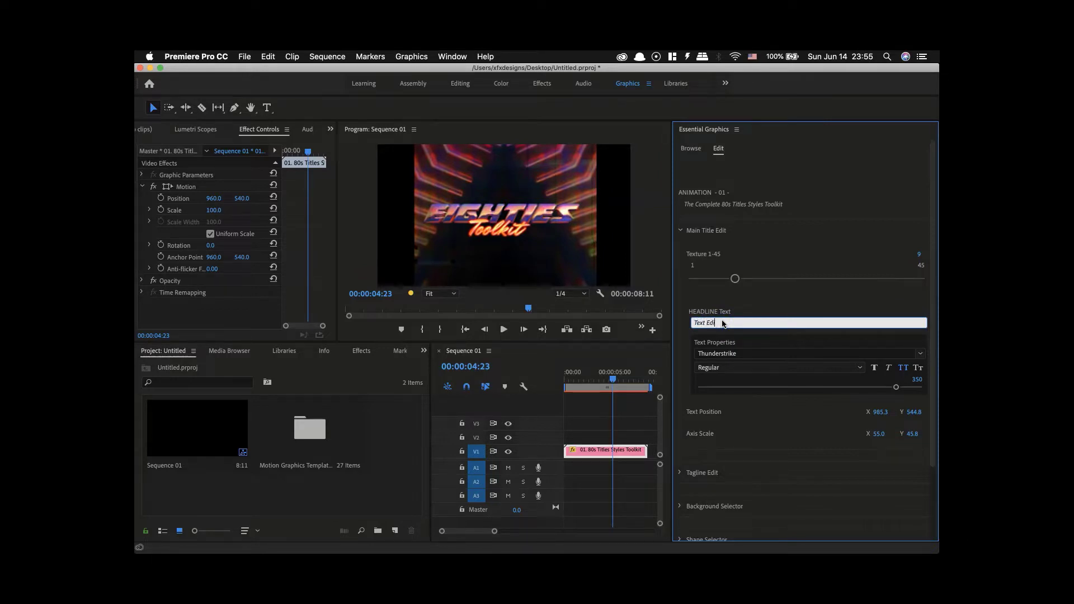
{"action": "type", "text": "Text Edit"}
{"action": "left_click", "coordinate": [682, 312]}
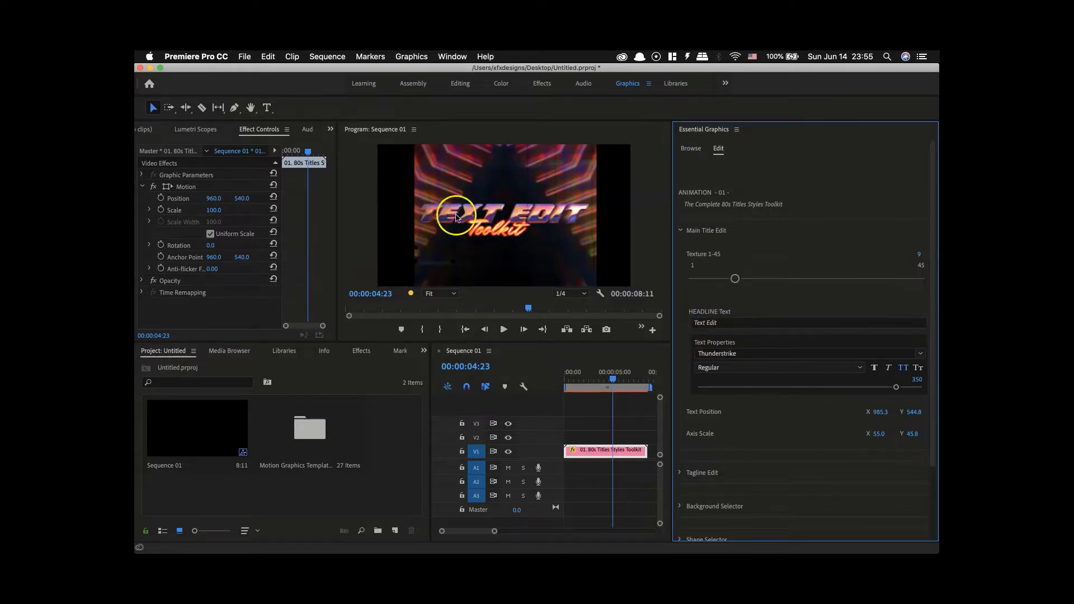
- Try the TOSCA ZERO font on the headline text and undo the font change
{"action": "left_click", "coordinate": [765, 357]}
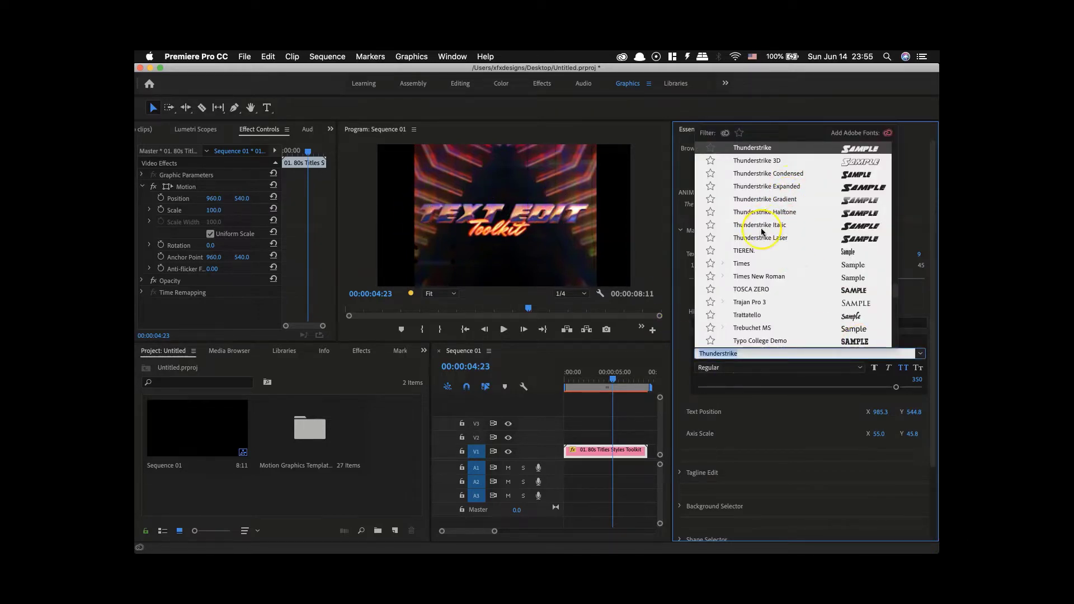
{"action": "left_click", "coordinate": [768, 290]}
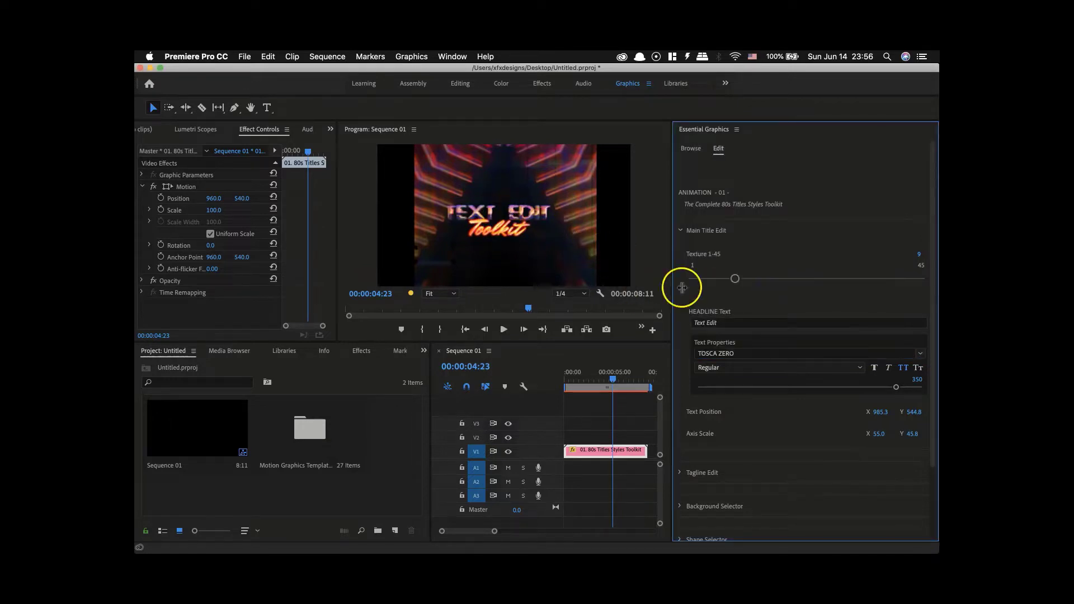
{"action": "key", "text": "super+z"}
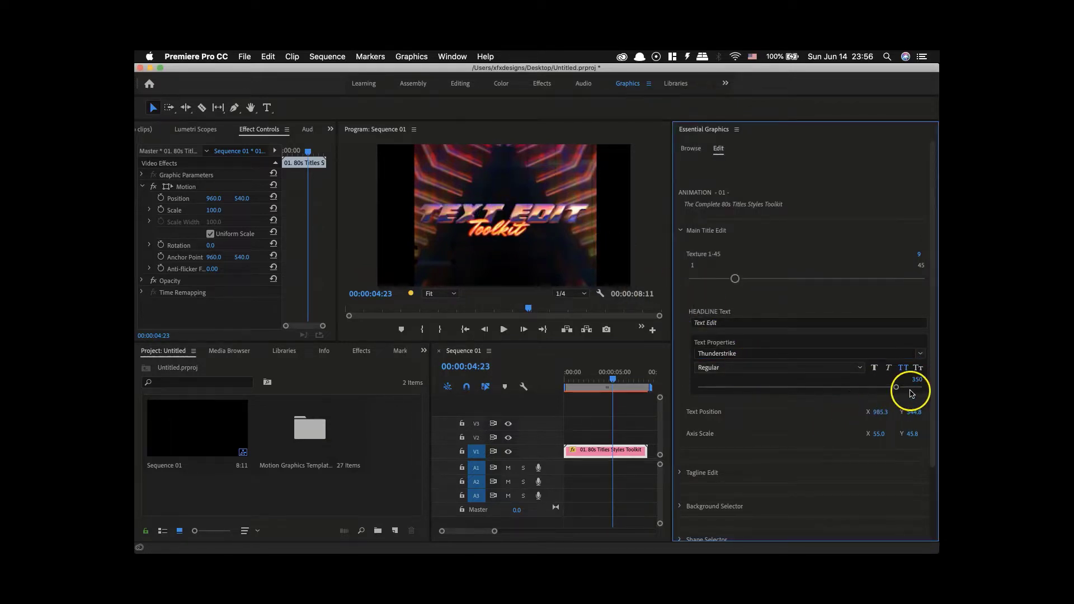
- Reduce the headline font size to 336 and collapse the Main Title Edit settings
{"action": "mouse_move", "coordinate": [896, 387]}
{"action": "left_mouse_down"}
{"action": "mouse_move", "coordinate": [878, 388]}
{"action": "mouse_move", "coordinate": [904, 390]}
{"action": "mouse_move", "coordinate": [886, 393]}
{"action": "left_mouse_up"}
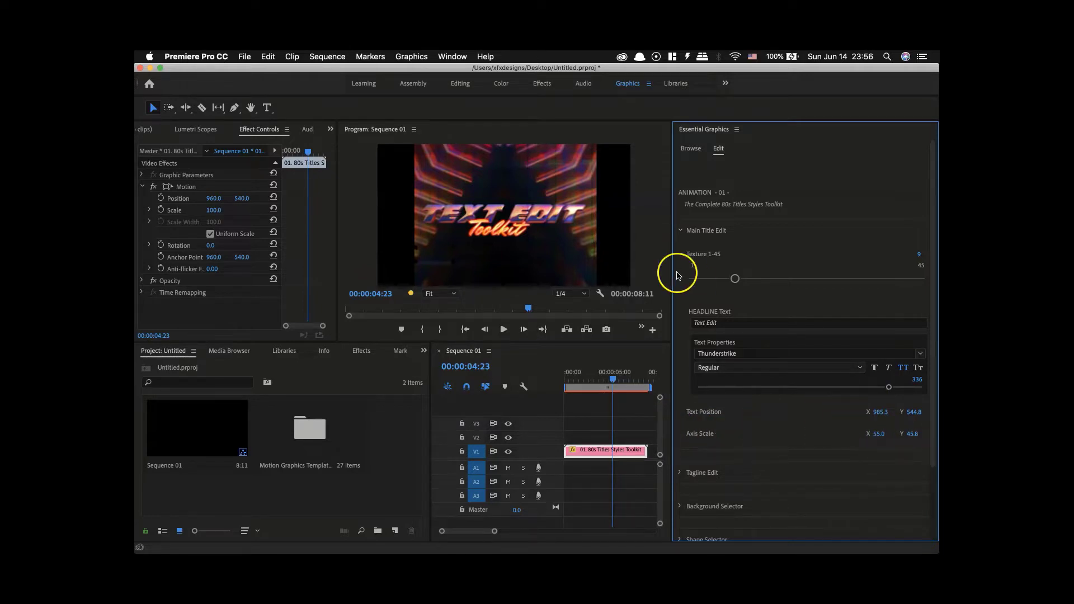
{"action": "left_click", "coordinate": [680, 231]}
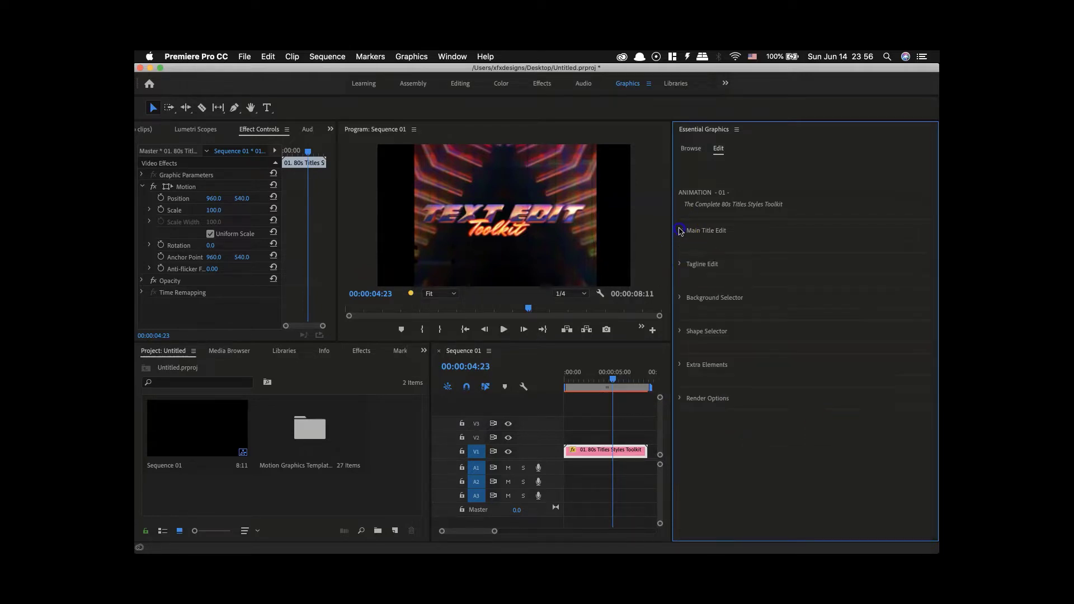
- Expand the Tagline Edit settings, step through the tagline styles, and set Tagline1-6 to 6
{"action": "left_click", "coordinate": [679, 264]}
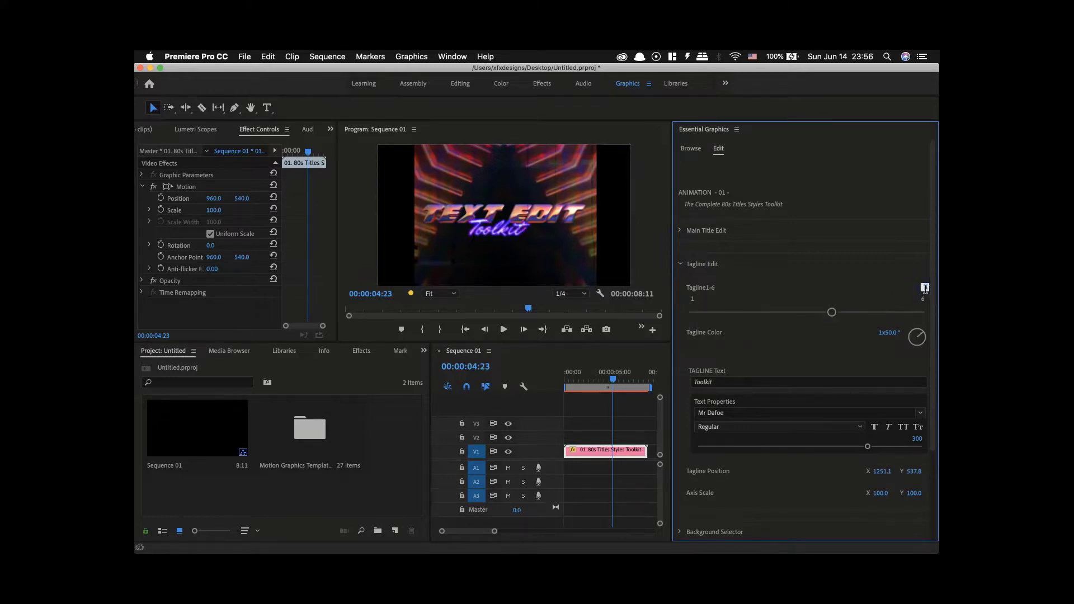
{"action": "key", "text": "Down"}
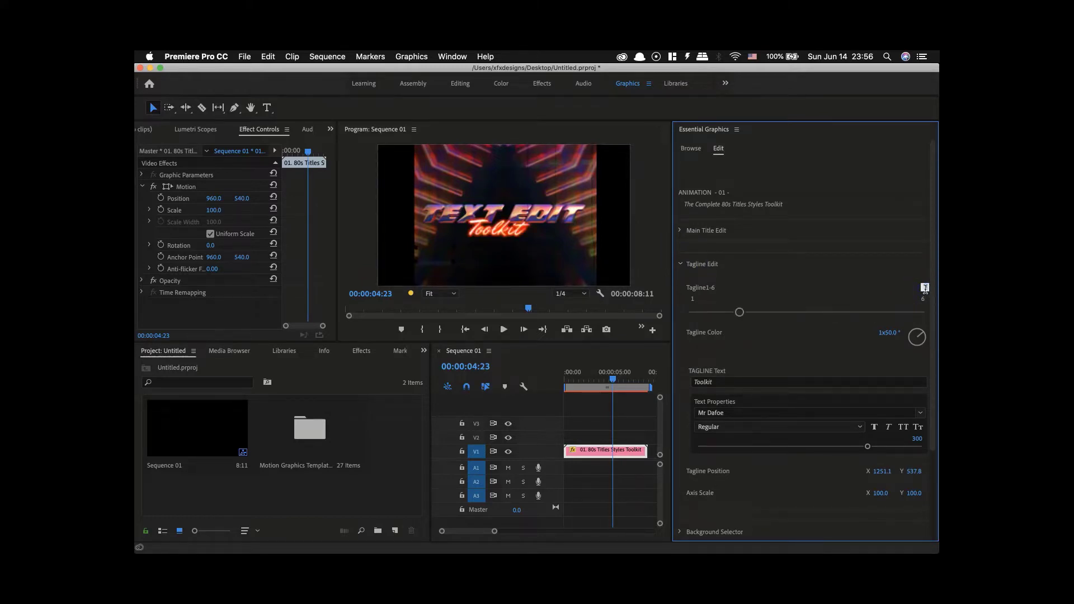
{"action": "left_click_drag", "start_coordinate": [926, 290], "coordinate": [936, 286]}
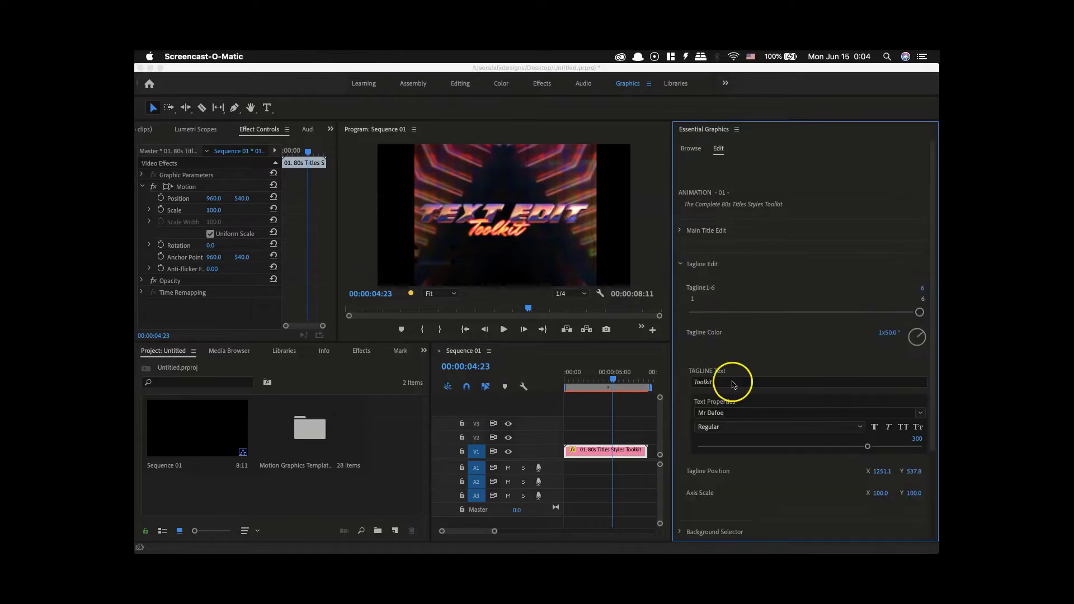
- Change the tagline text to "Easy", enlarge it to about 330, and collapse the Tagline Edit settings
{"action": "left_click", "coordinate": [730, 383]}
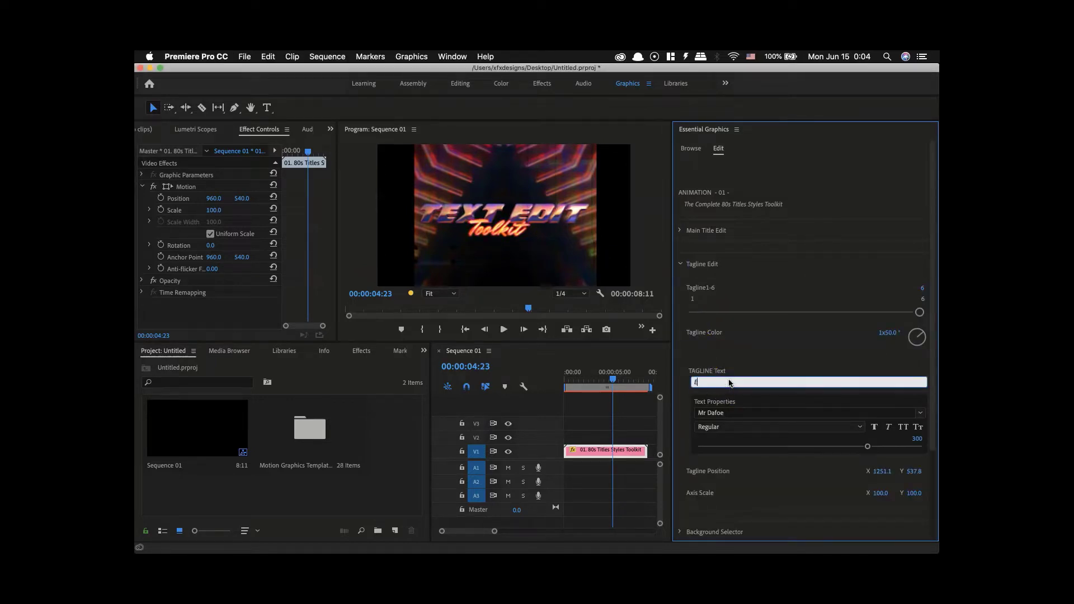
{"action": "left_click", "coordinate": [728, 360]}
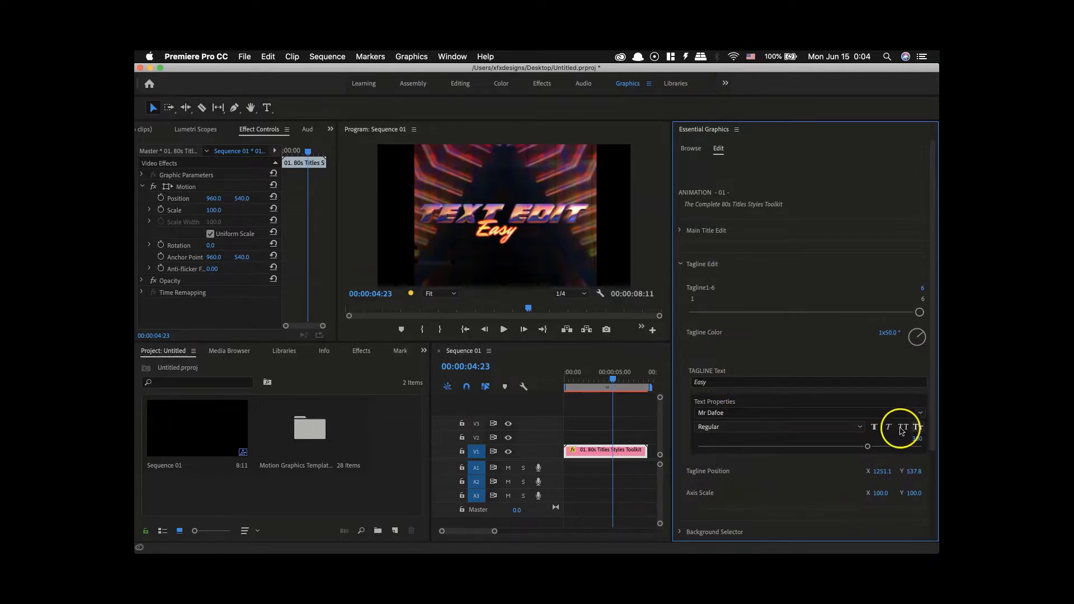
{"action": "left_click_drag", "start_coordinate": [867, 446], "coordinate": [869, 446]}
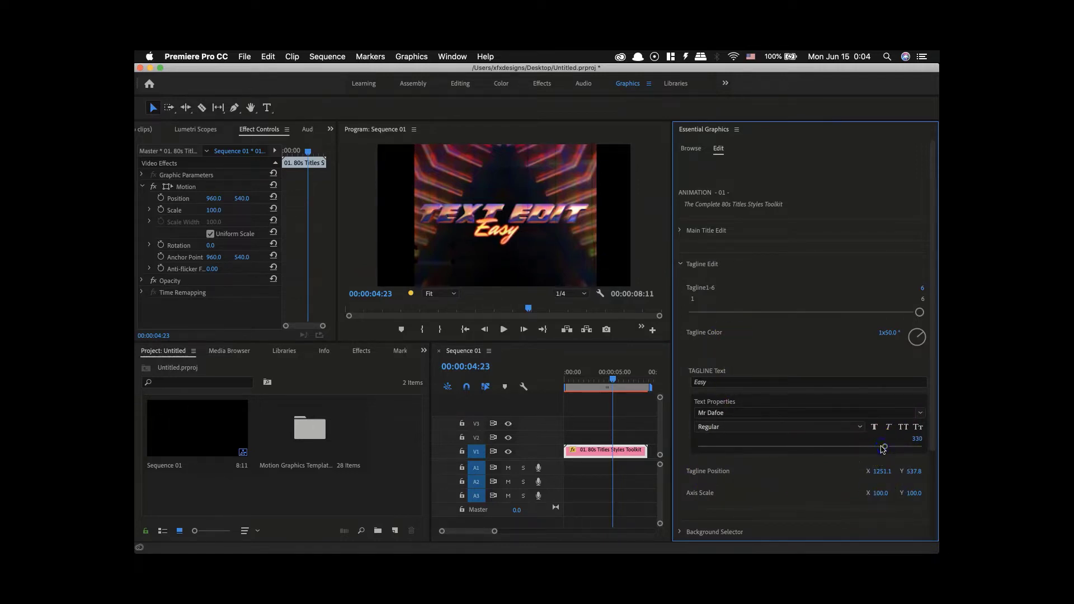
{"action": "left_click", "coordinate": [680, 266]}
- Step through backgrounds such as 30, 28 and 26 in the Background Selector, and set BG SELECTOR to 40
{"action": "left_click", "coordinate": [681, 298]}
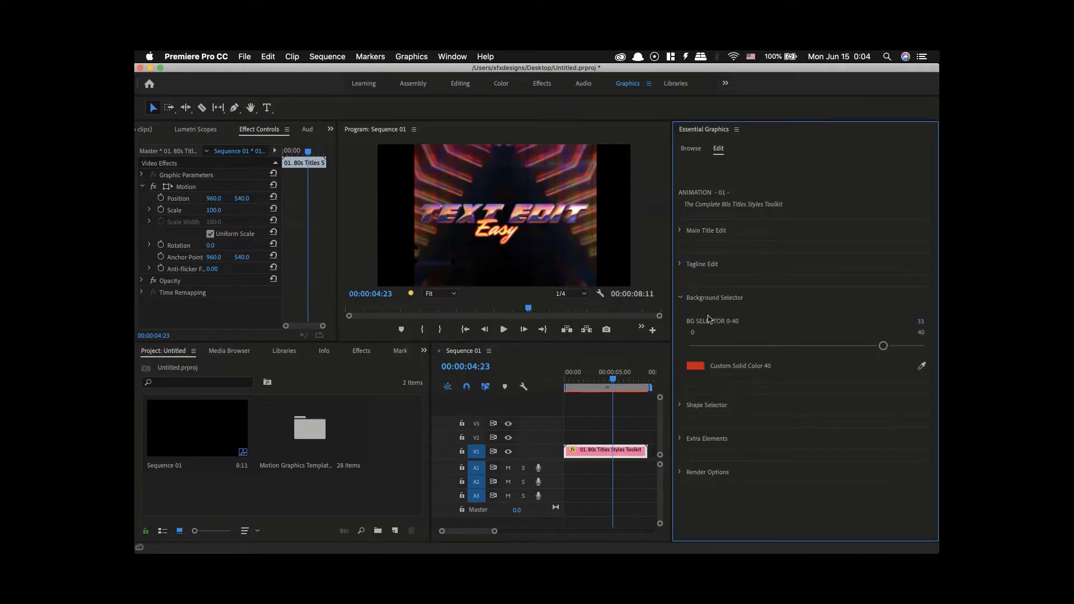
{"action": "left_click", "coordinate": [921, 322]}
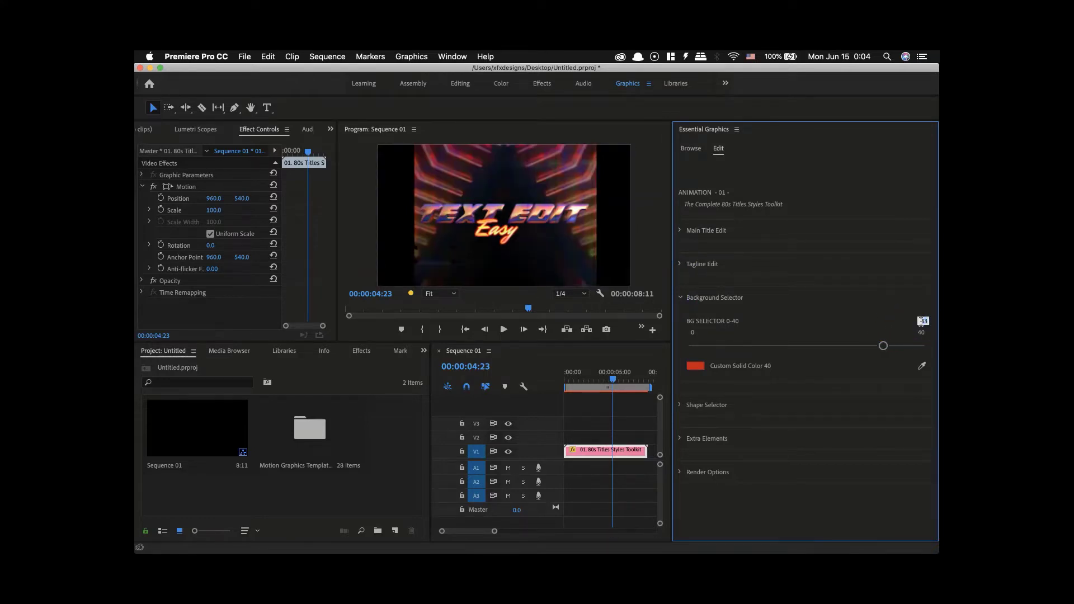
{"action": "key", "text": "Down"}
{"action": "key", "text": "Down"}
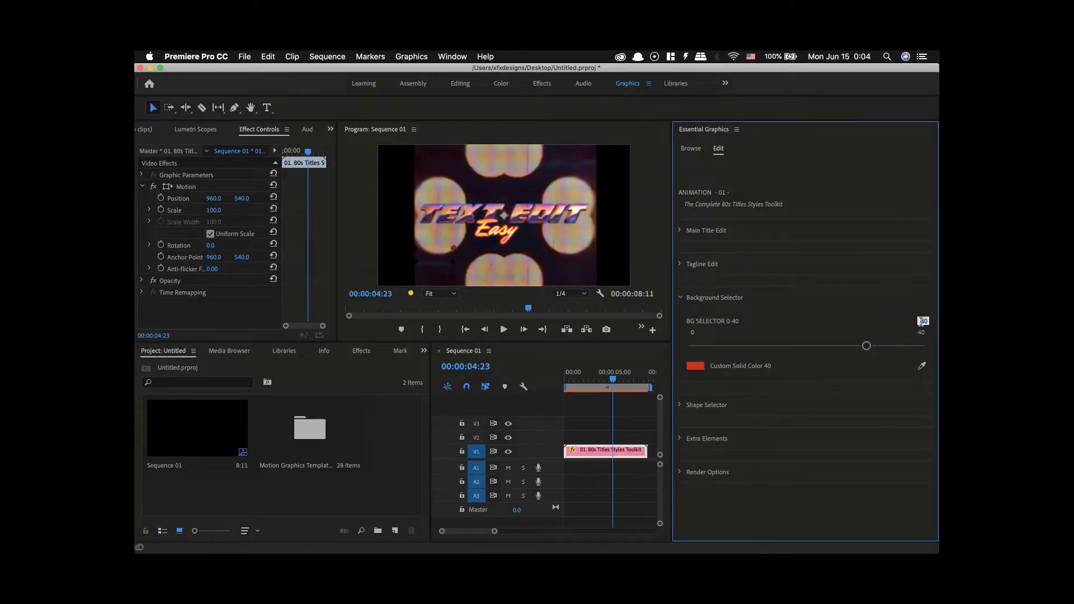
{"action": "key", "text": "Down"}
{"action": "key", "text": "Down"}
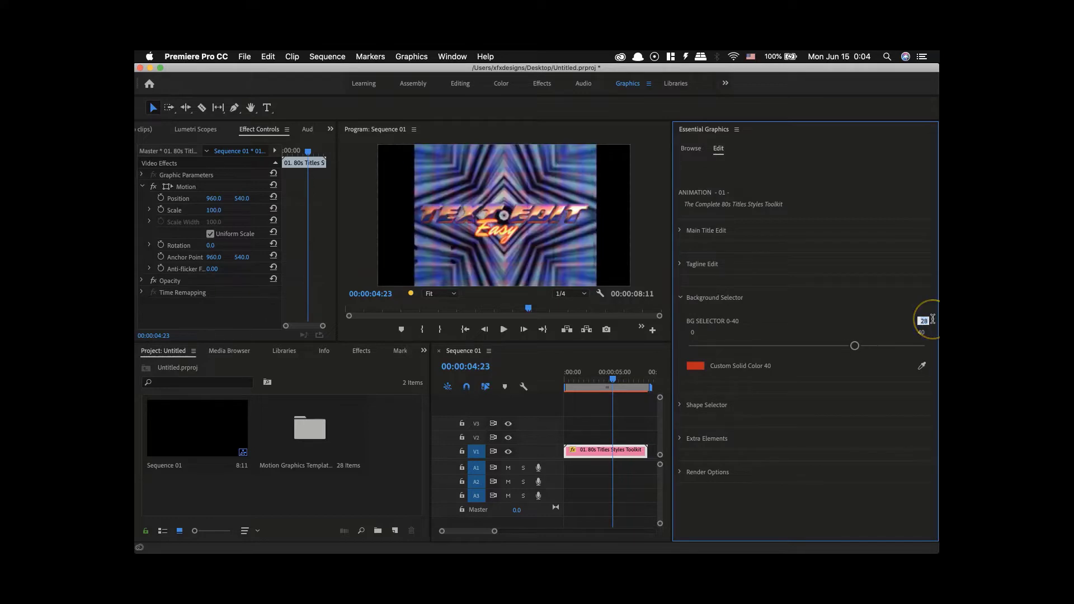
{"action": "key", "text": "Up"}
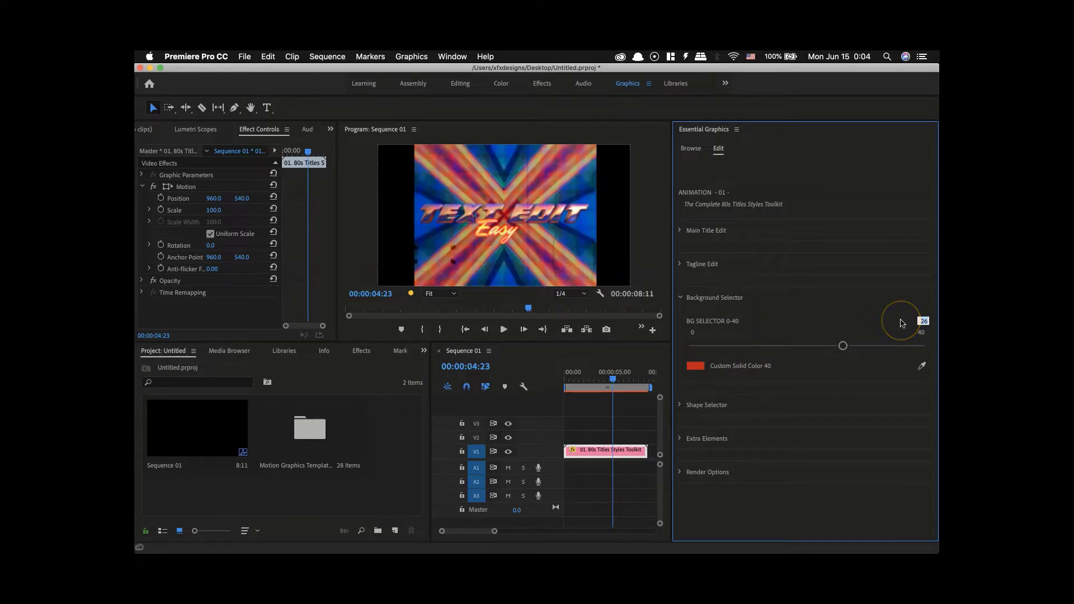
{"action": "key", "text": "Return"}
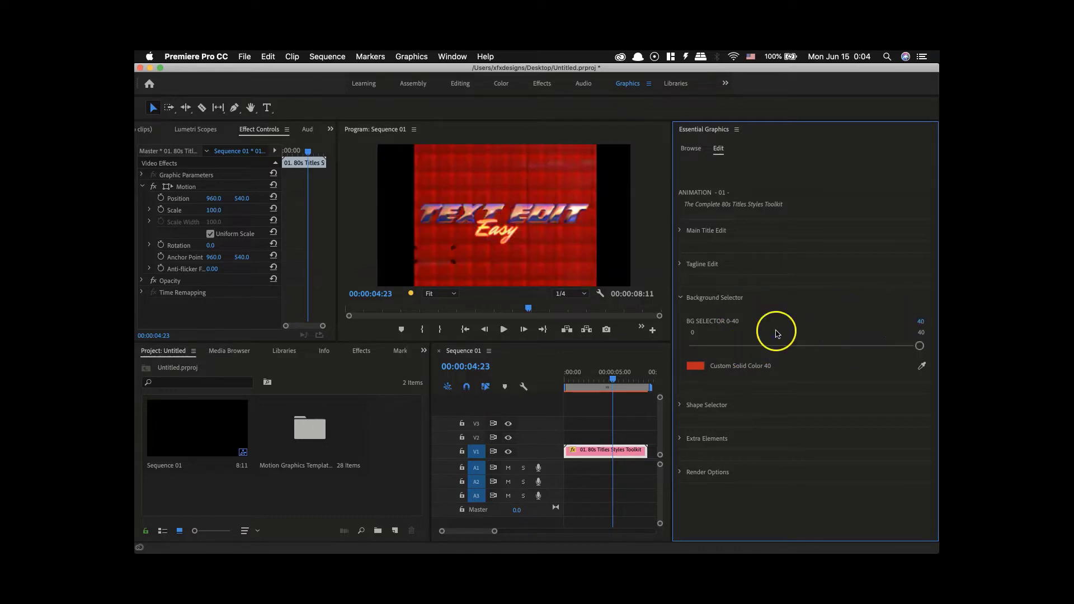
- Change the Custom Solid Color 40 background from red to blue
{"action": "left_click", "coordinate": [696, 365]}
{"action": "left_click", "coordinate": [563, 266]}
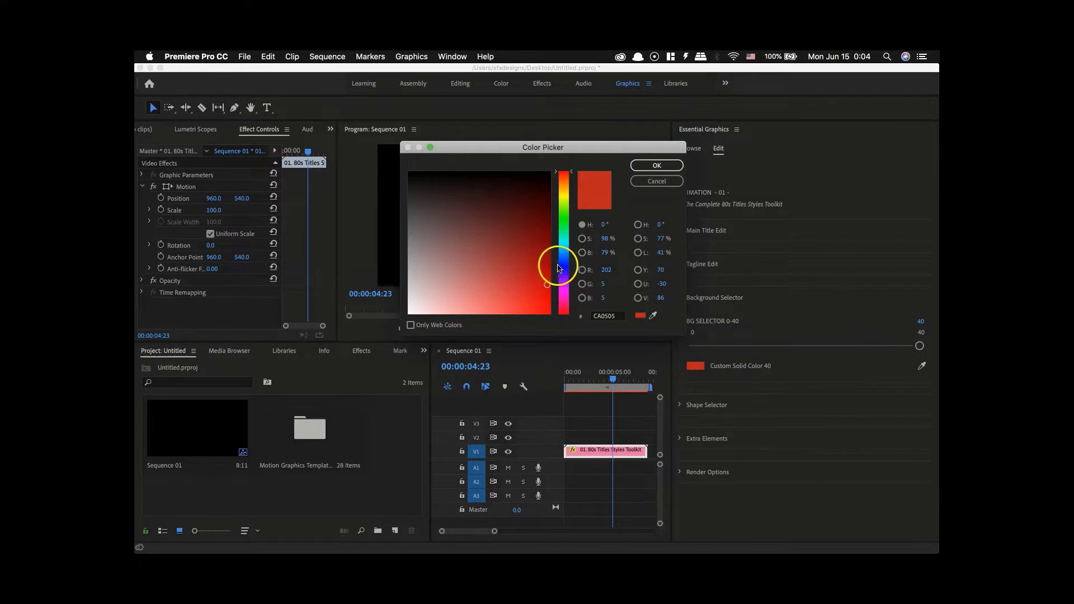
{"action": "left_click", "coordinate": [657, 165]}
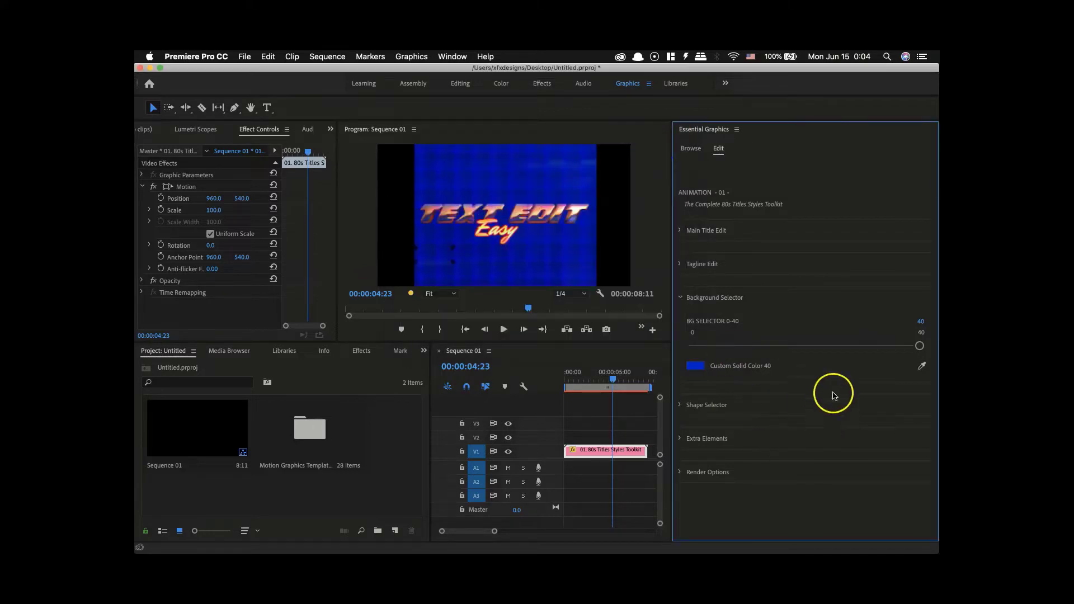
- Undo the custom colour and background selection changes, and collapse the Background Selector settings
{"action": "key", "text": "super+z"}
{"action": "key", "text": "super+z"}
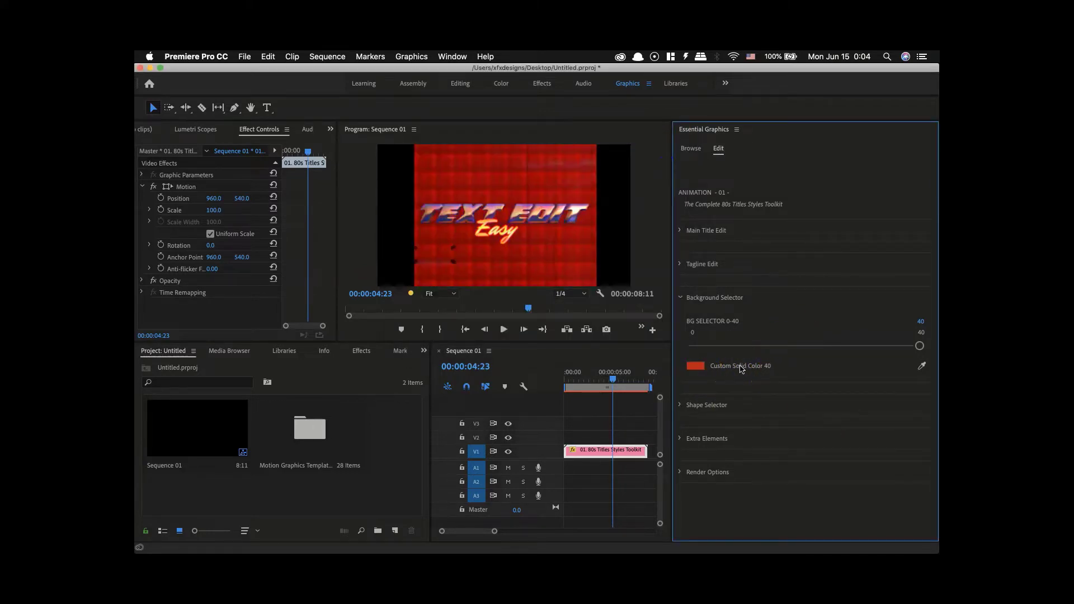
{"action": "left_click", "coordinate": [681, 298]}
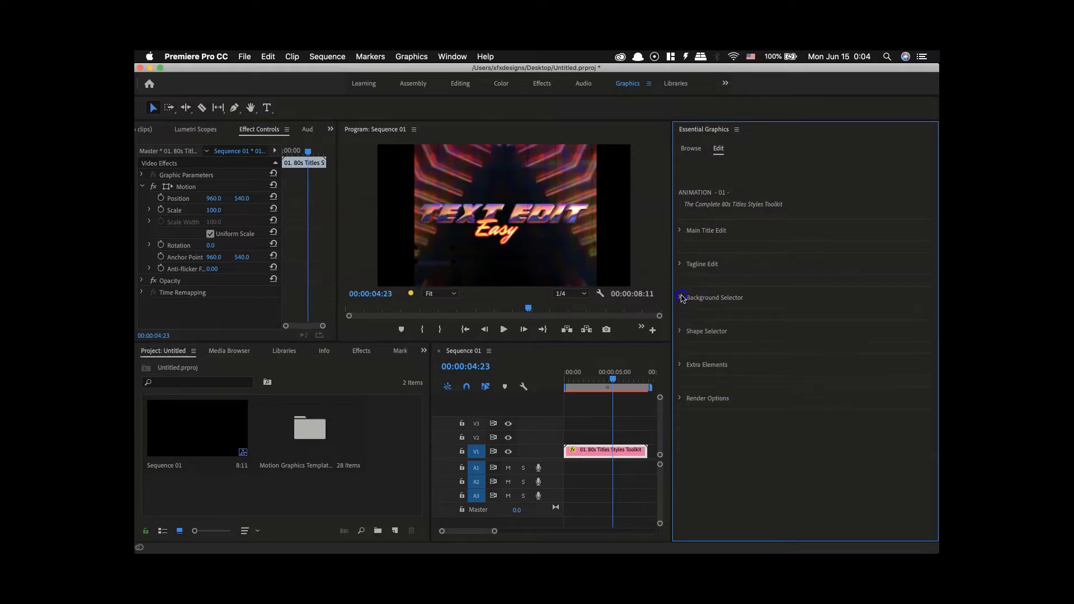
- Expand the Shape Selector settings, try different Shape 1-3 values, choose the triangle behind the title, and collapse the settings
{"action": "left_click", "coordinate": [680, 333]}
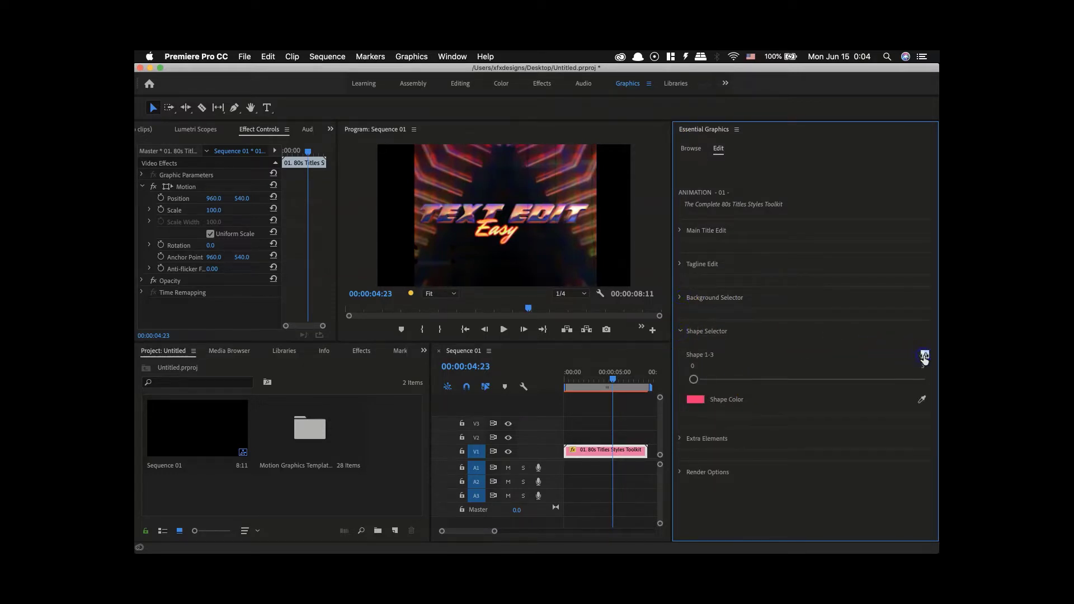
{"action": "type", "text": "1"}
{"action": "key", "text": "Return"}
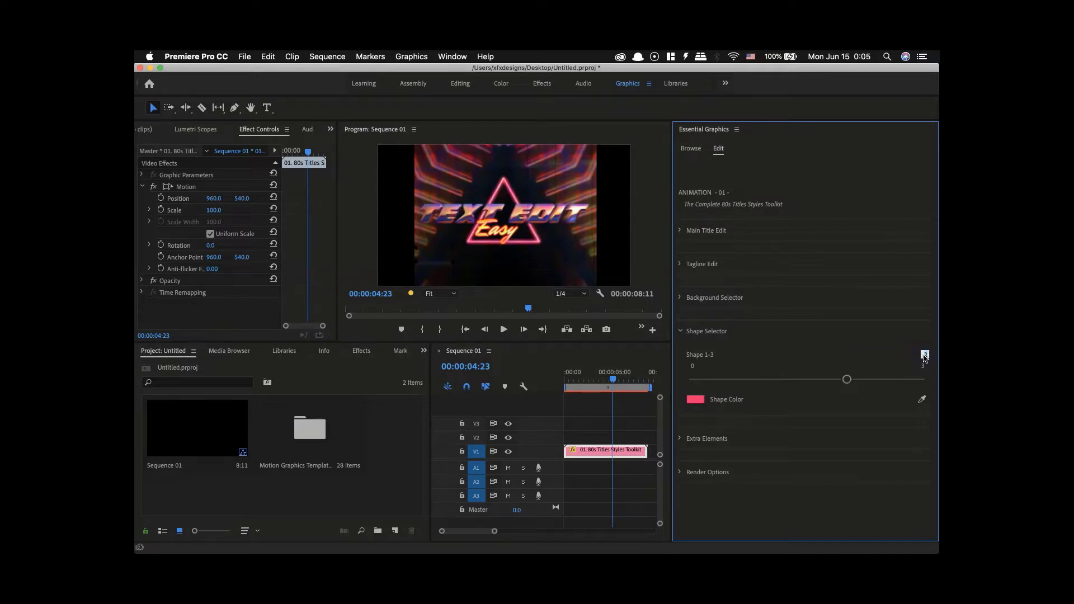
{"action": "key", "text": "Down"}
{"action": "key", "text": "Down"}
{"action": "key", "text": "Up"}
{"action": "left_click", "coordinate": [777, 362]}
{"action": "left_click", "coordinate": [681, 332]}
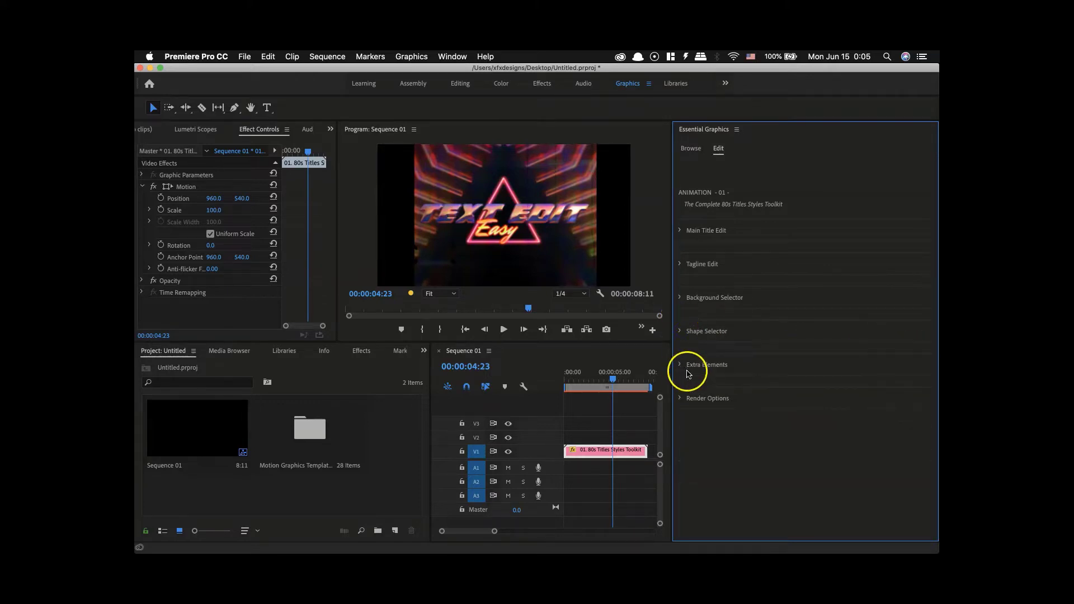
- In Extra Elements, set Text Scale to 91, Text Position X to -11 and Shape Scale to 285.2
{"action": "left_click", "coordinate": [681, 364]}
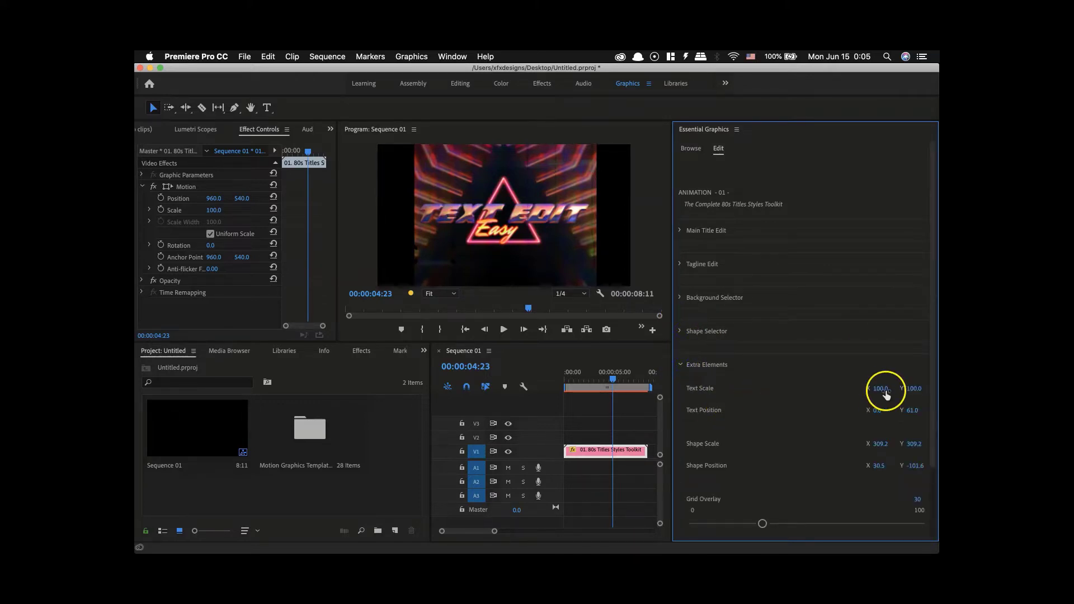
{"action": "left_click_drag", "start_coordinate": [886, 391], "coordinate": [880, 411]}
{"action": "left_click_drag", "start_coordinate": [880, 446], "coordinate": [880, 446]}
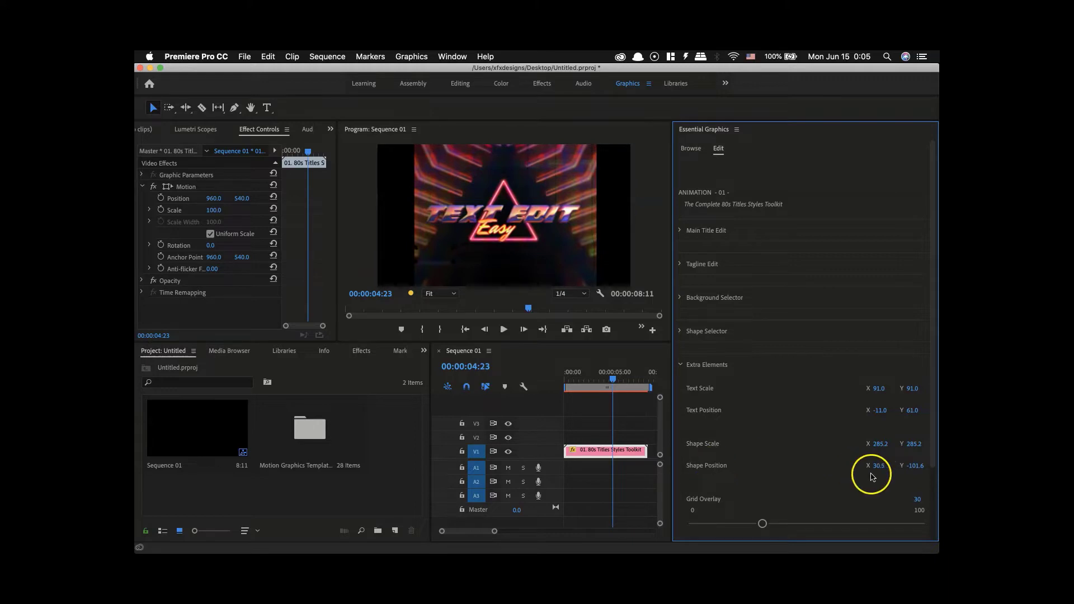
- Try the Grid Overlay at 100, and reduce it to 25
{"action": "scroll", "coordinate": [784, 462], "scroll_direction": "down", "scroll_amount": 3}
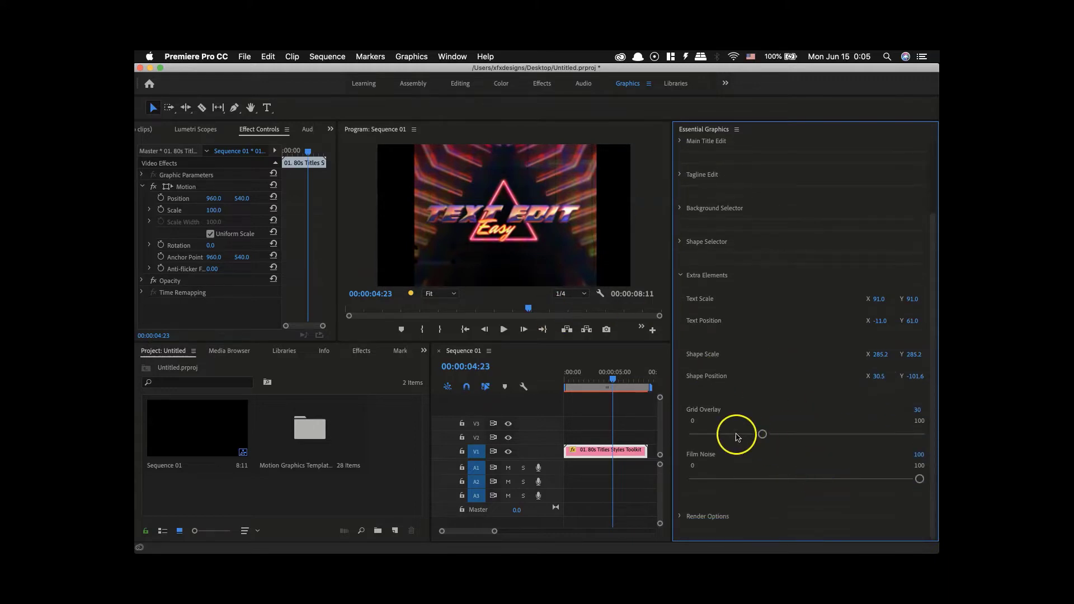
{"action": "left_click_drag", "start_coordinate": [762, 434], "coordinate": [937, 428]}
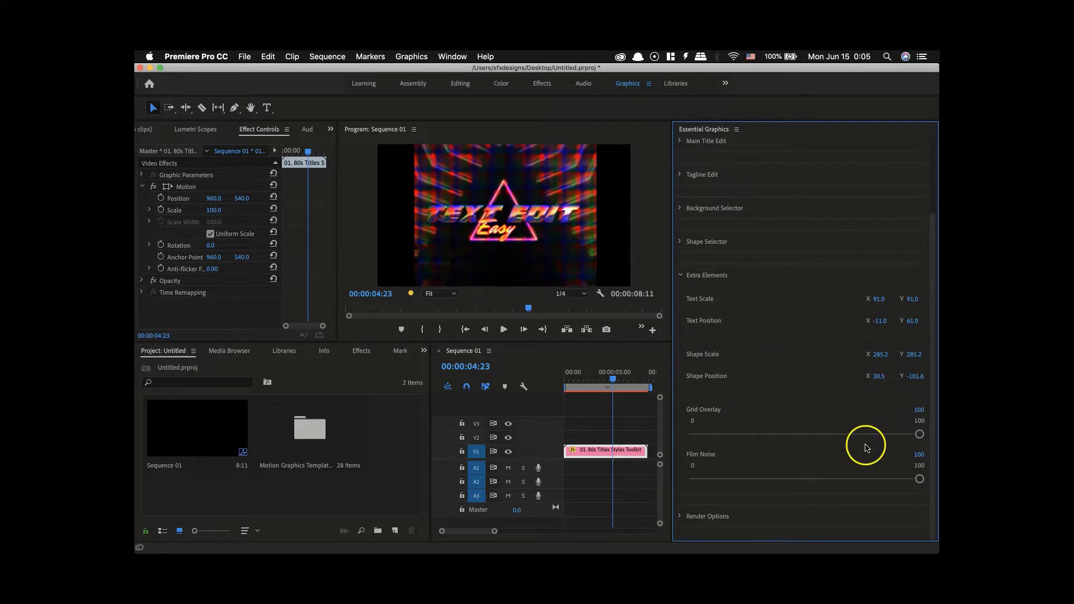
{"action": "left_click_drag", "start_coordinate": [918, 434], "coordinate": [749, 436]}
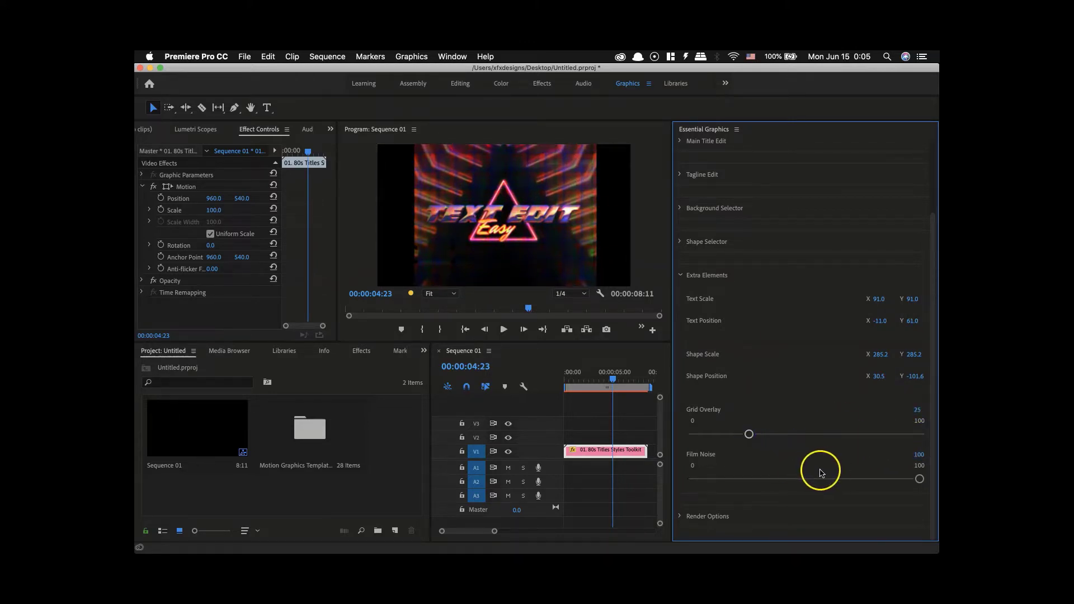
- Try lower Film Noise amounts, return Film Noise to 100, and collapse the Extra Elements settings
{"action": "left_click_drag", "start_coordinate": [920, 479], "coordinate": [877, 484]}
{"action": "left_click_drag", "start_coordinate": [697, 480], "coordinate": [781, 479]}
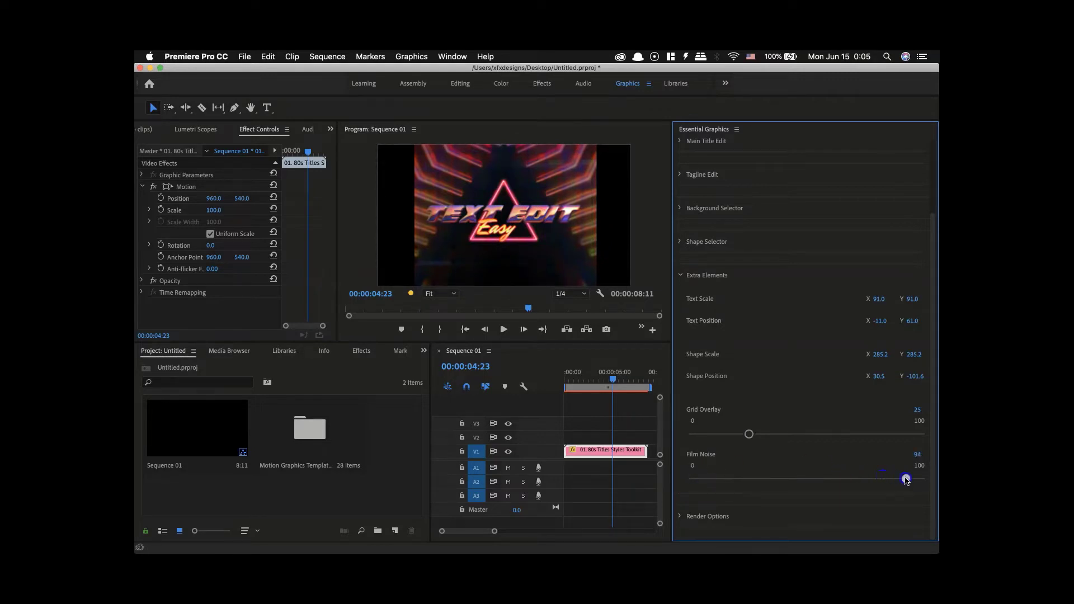
{"action": "left_click_drag", "start_coordinate": [906, 480], "coordinate": [920, 479]}
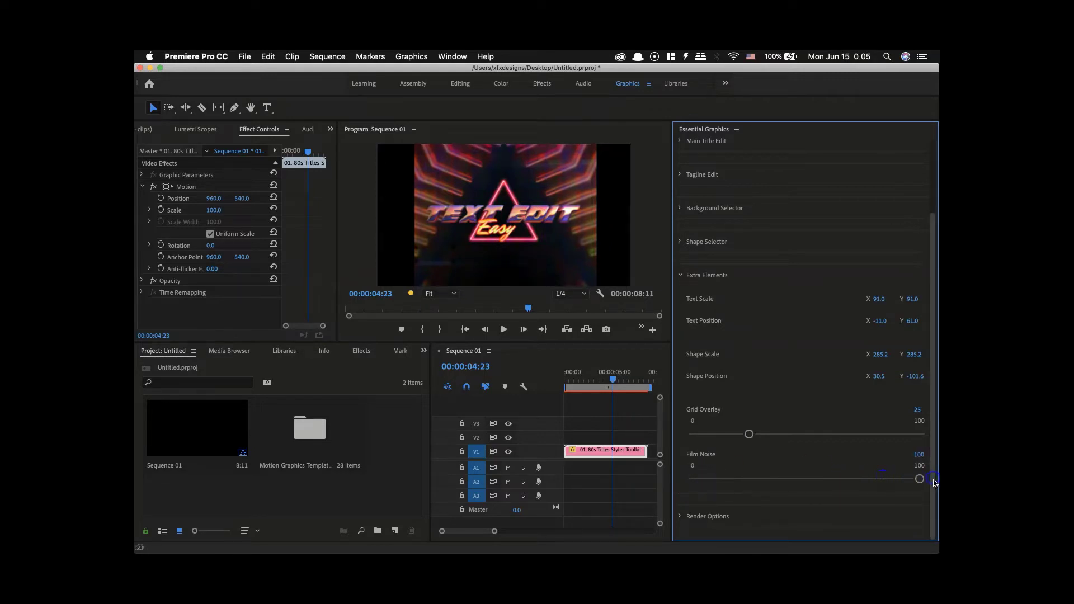
{"action": "left_click", "coordinate": [692, 272]}
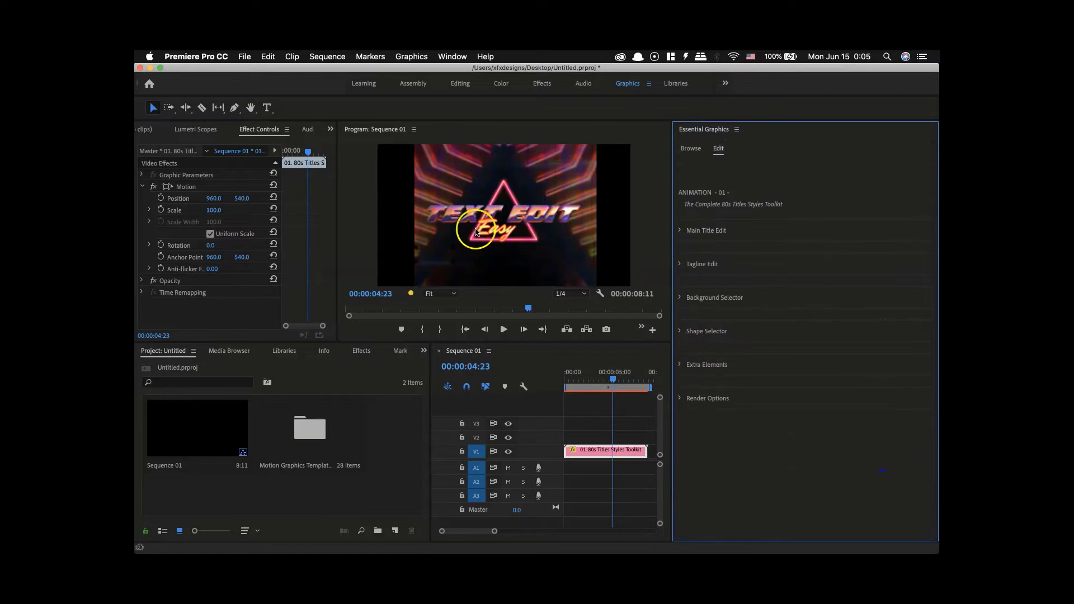
- Turn on the Alpha Channel render option to preview the title on a transparent background, and turn it off again
{"action": "left_click", "coordinate": [680, 398]}
{"action": "left_click", "coordinate": [682, 410]}
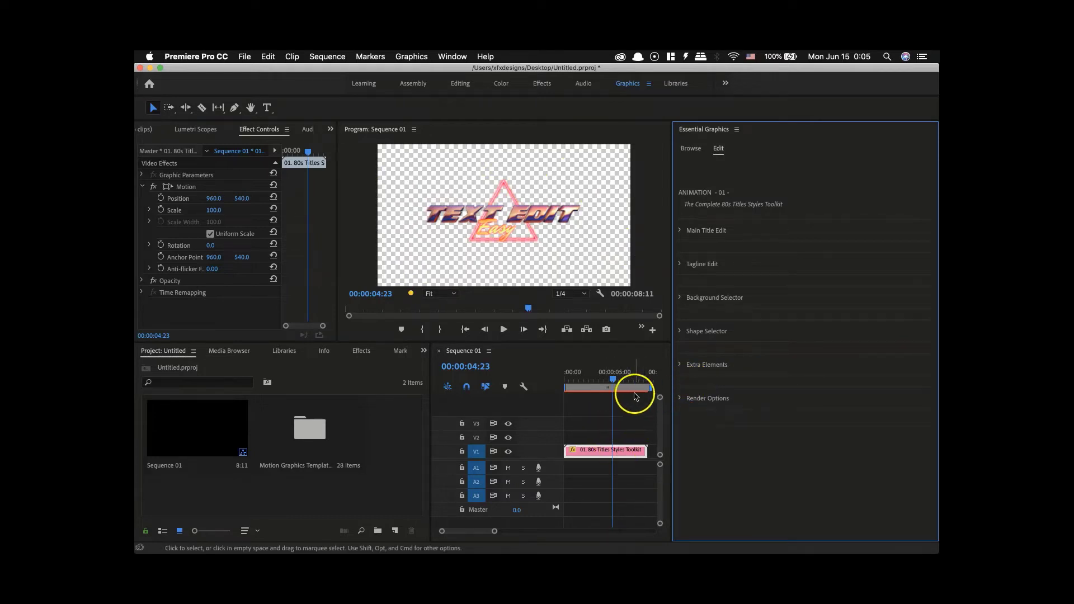
{"action": "left_click", "coordinate": [681, 399]}
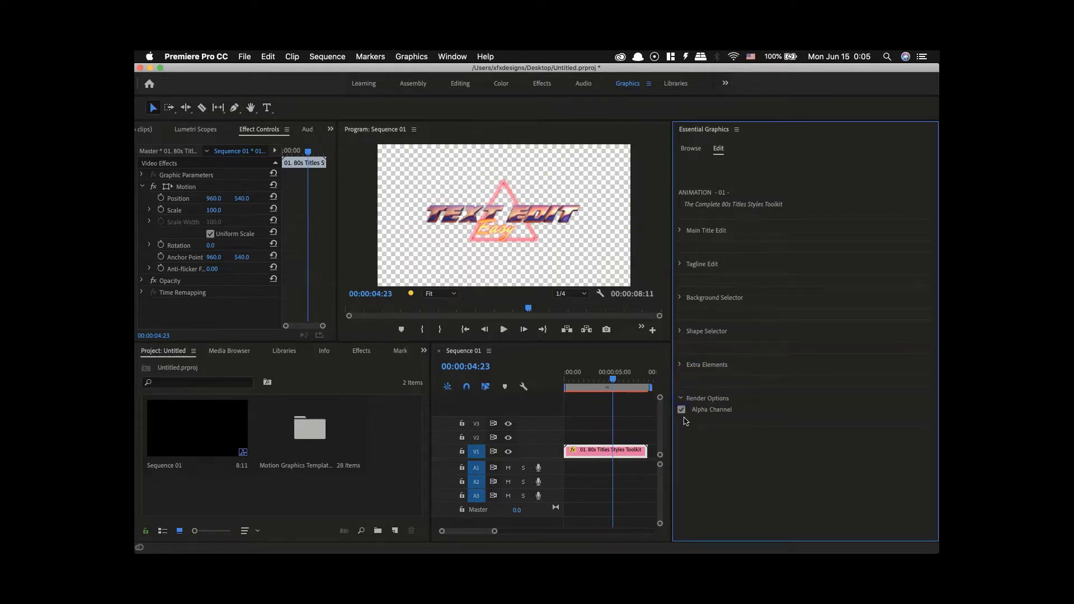
{"action": "left_click", "coordinate": [682, 410]}
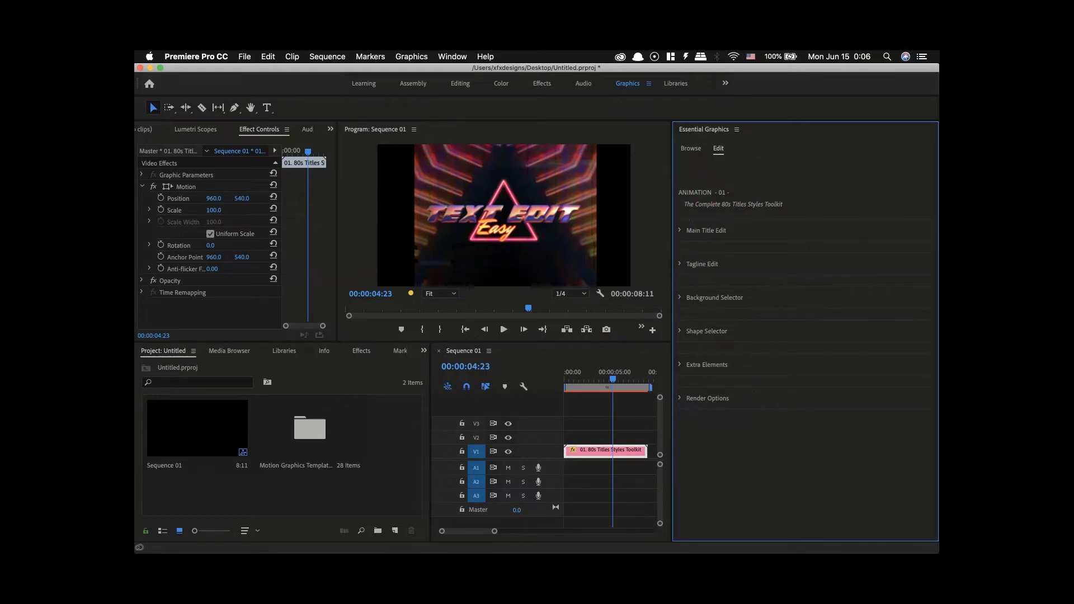
{"action": "left_click", "coordinate": [160, 523]}
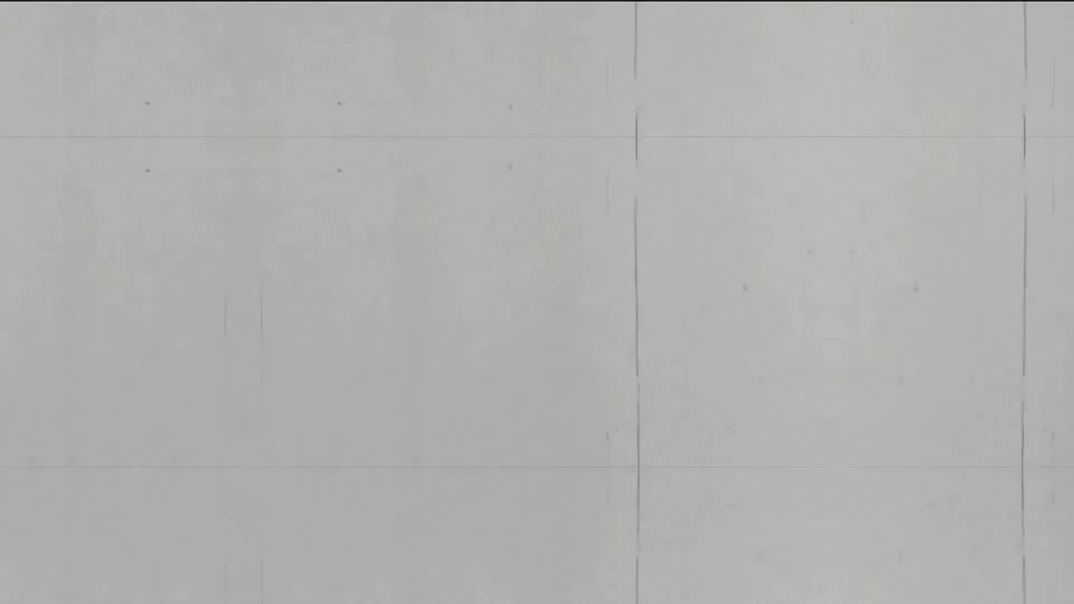